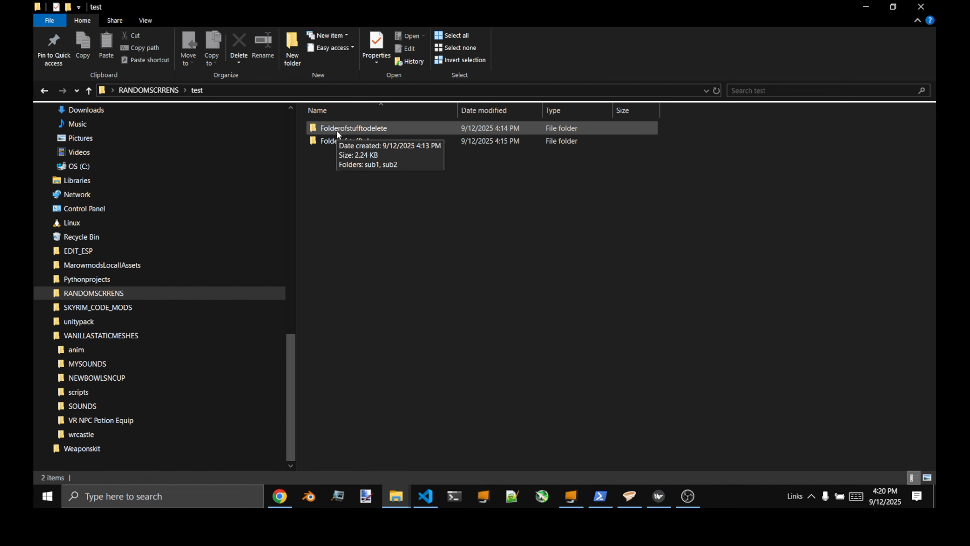
Browse both test folders, viewing sub1's image, then open Folderofstufftokeep to show sub1 and sub2
{"action": "double_click", "coordinate": [324, 144]}
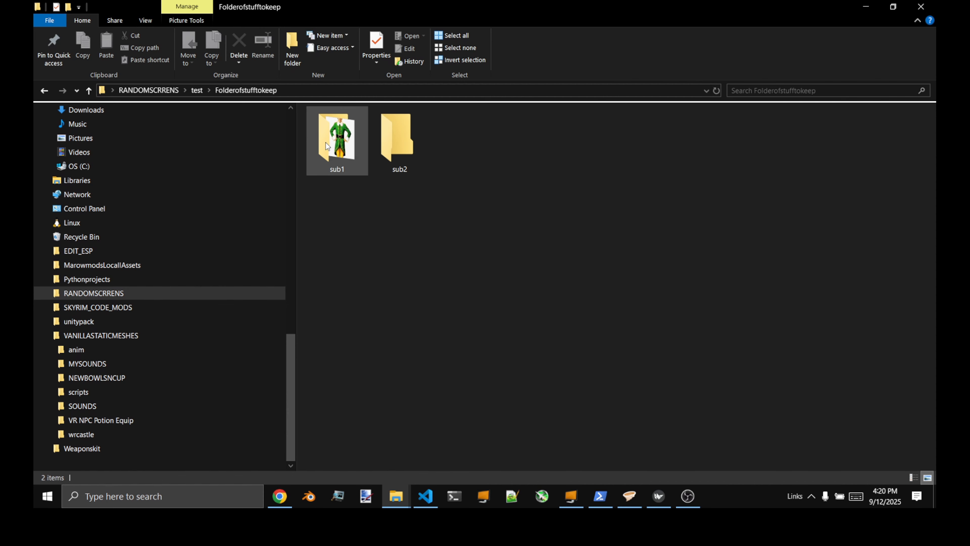
{"action": "left_click", "coordinate": [198, 90]}
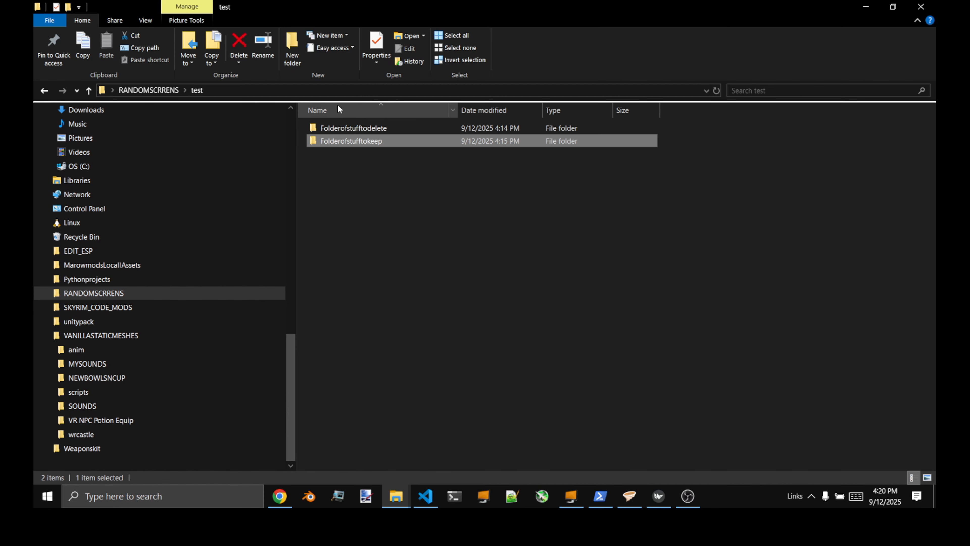
{"action": "double_click", "coordinate": [329, 130]}
{"action": "left_click", "coordinate": [327, 130]}
{"action": "double_click", "coordinate": [327, 131]}
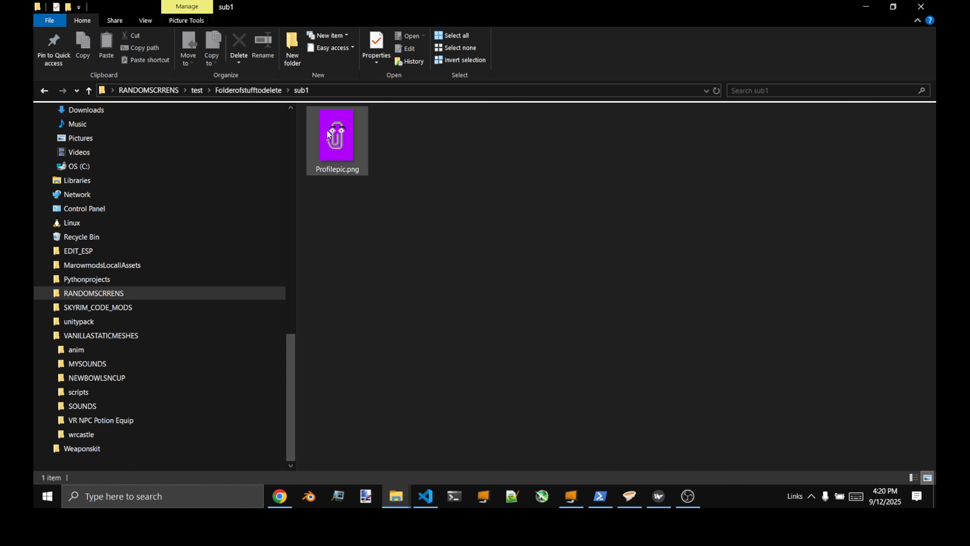
{"action": "left_click", "coordinate": [223, 90]}
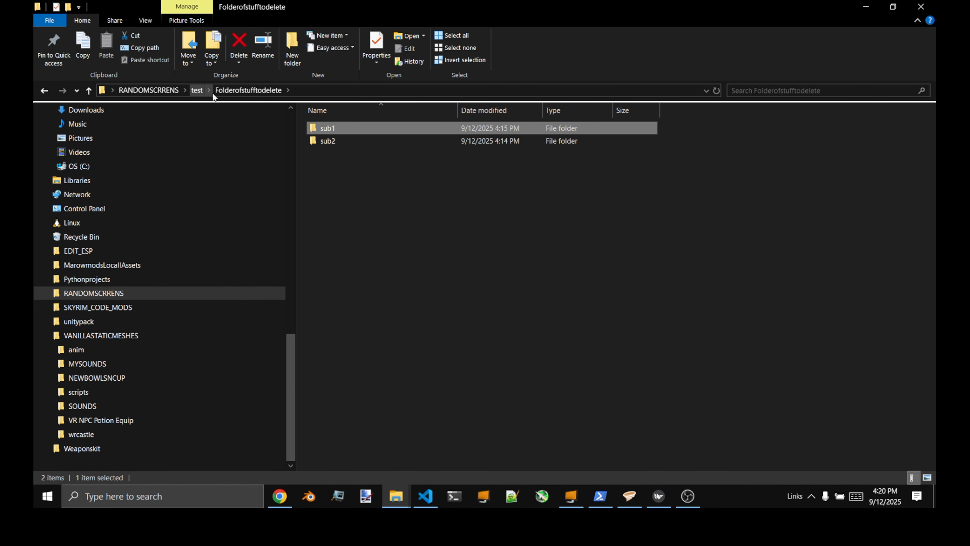
{"action": "left_click", "coordinate": [197, 91]}
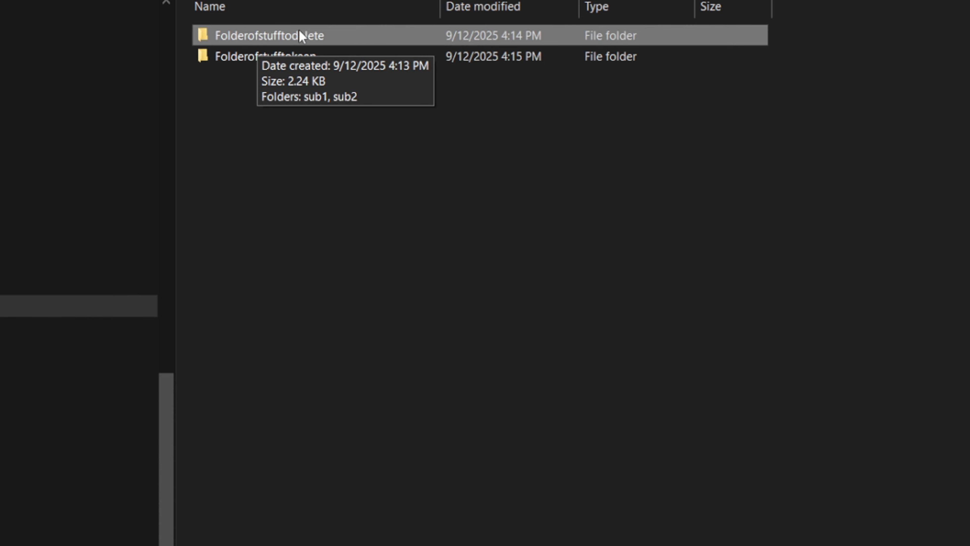
{"action": "double_click", "coordinate": [301, 57]}
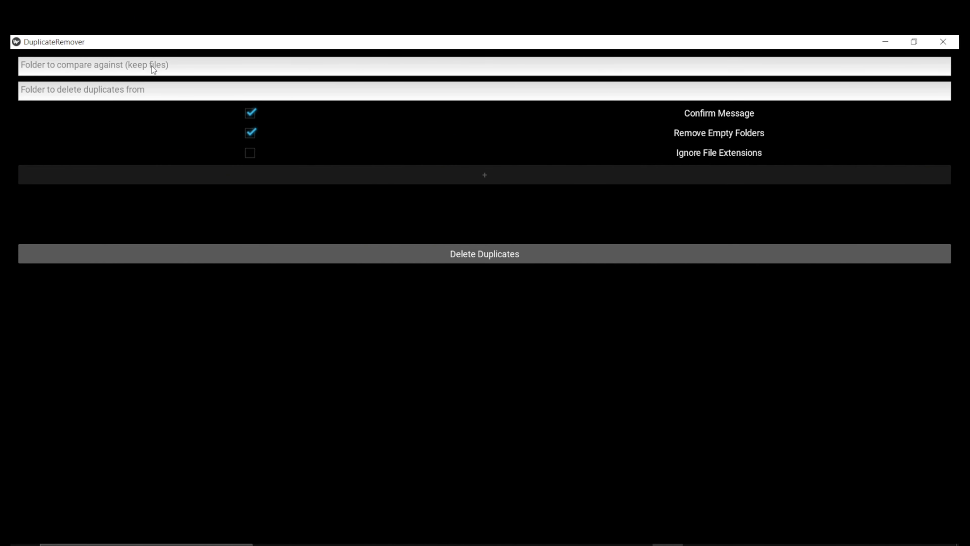
Paste the test\Folderofstufftokeep path into the 'Folder to compare against' field, then go back to Explorer
{"action": "left_click", "coordinate": [82, 72]}
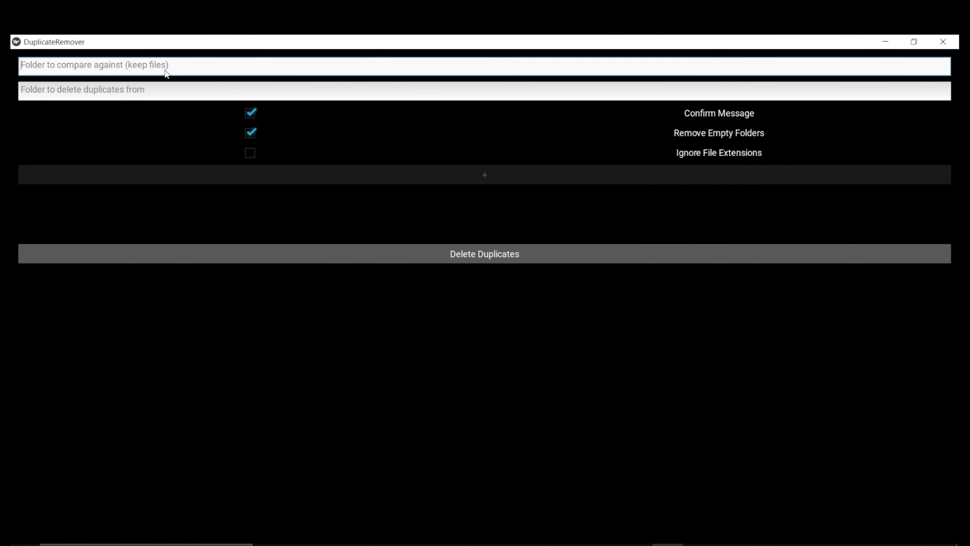
{"action": "key", "text": "ctrl+v"}
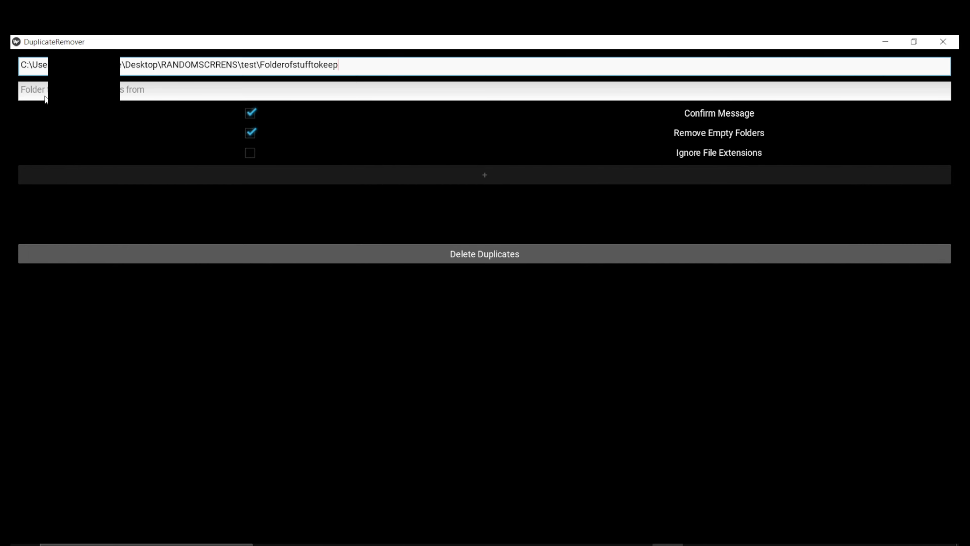
{"action": "left_click", "coordinate": [129, 98]}
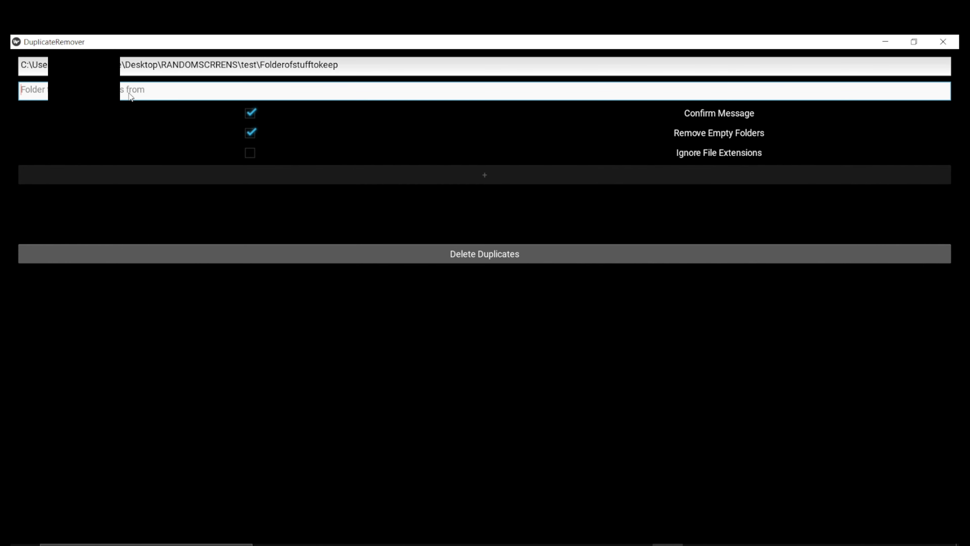
{"action": "mouse_move", "coordinate": [392, 544]}
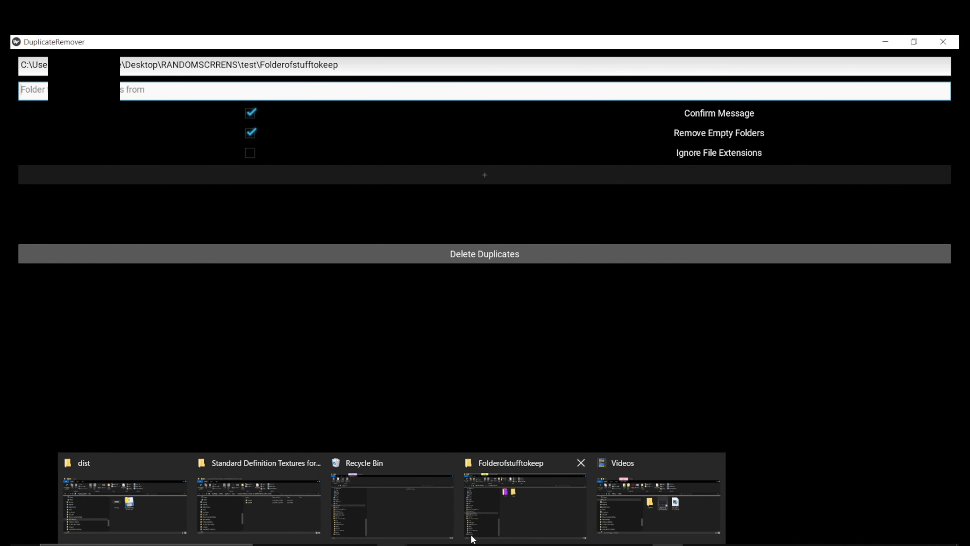
{"action": "left_click", "coordinate": [514, 517]}
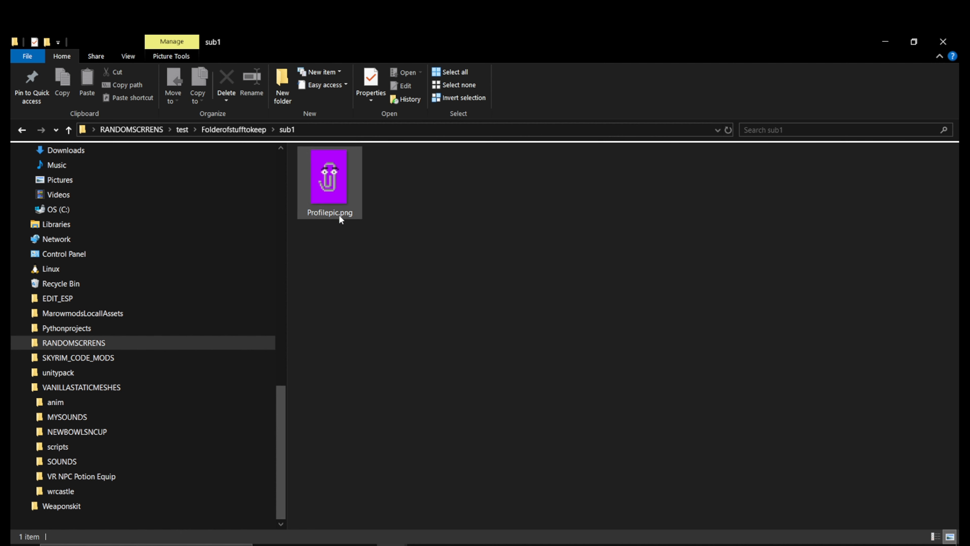
View the image in Folderofstufftodelete's sub1, then reveal that folder's full path
{"action": "left_click", "coordinate": [182, 129]}
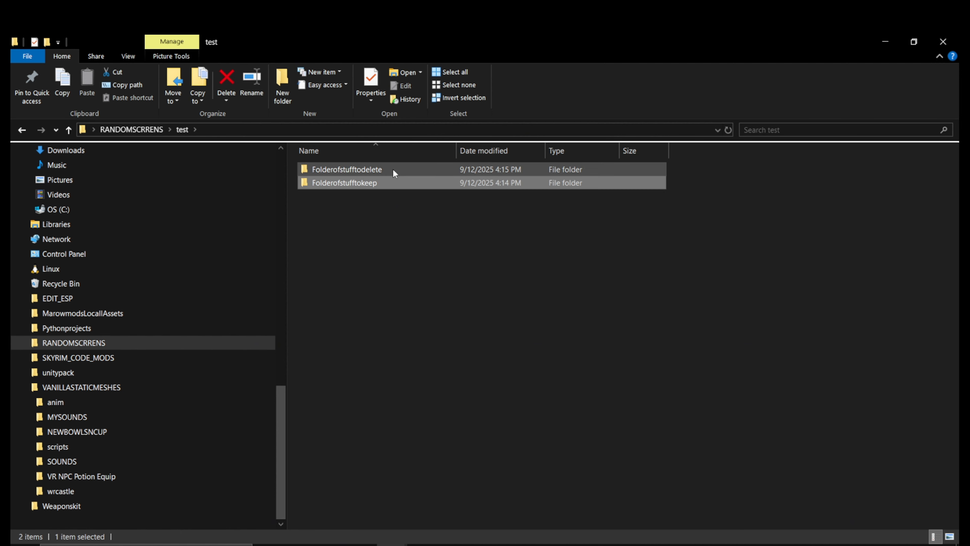
{"action": "double_click", "coordinate": [393, 170]}
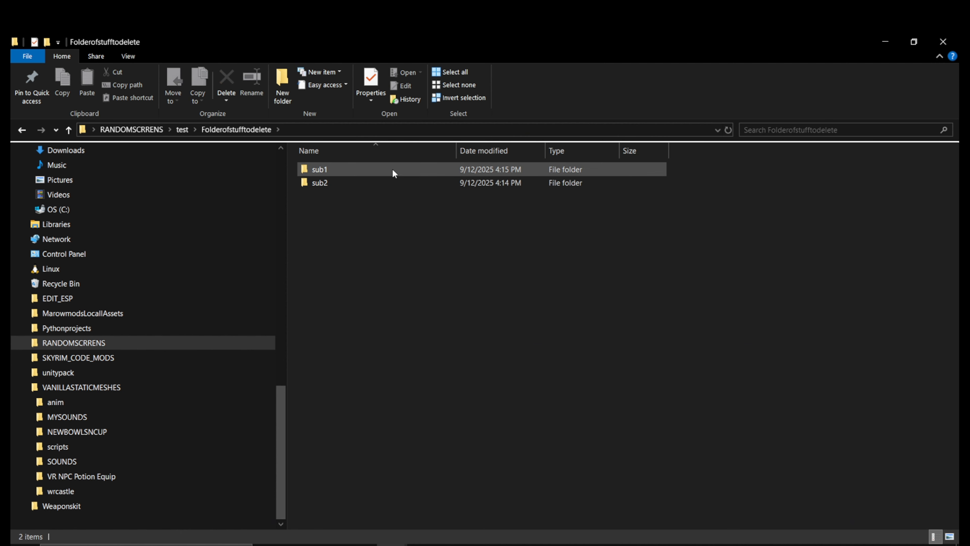
{"action": "double_click", "coordinate": [392, 169]}
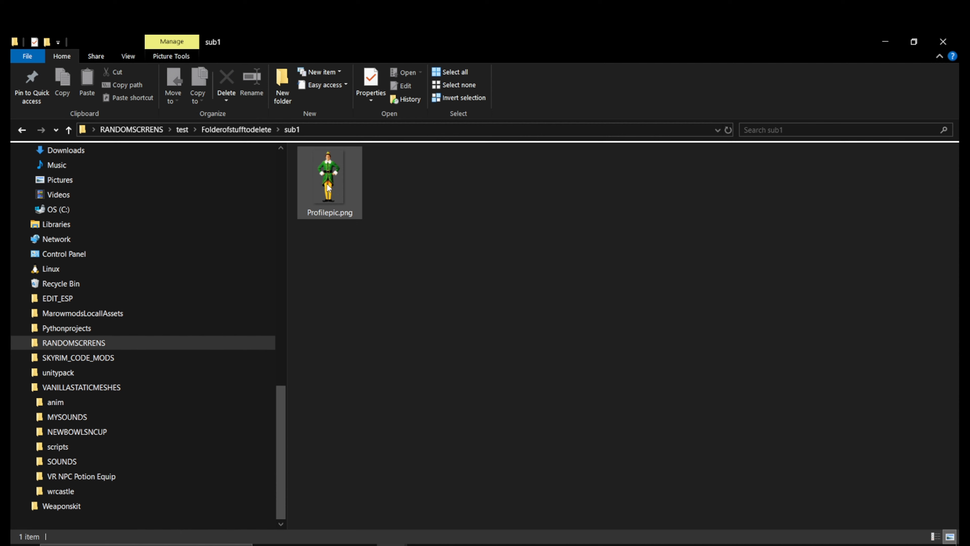
{"action": "left_click", "coordinate": [209, 129]}
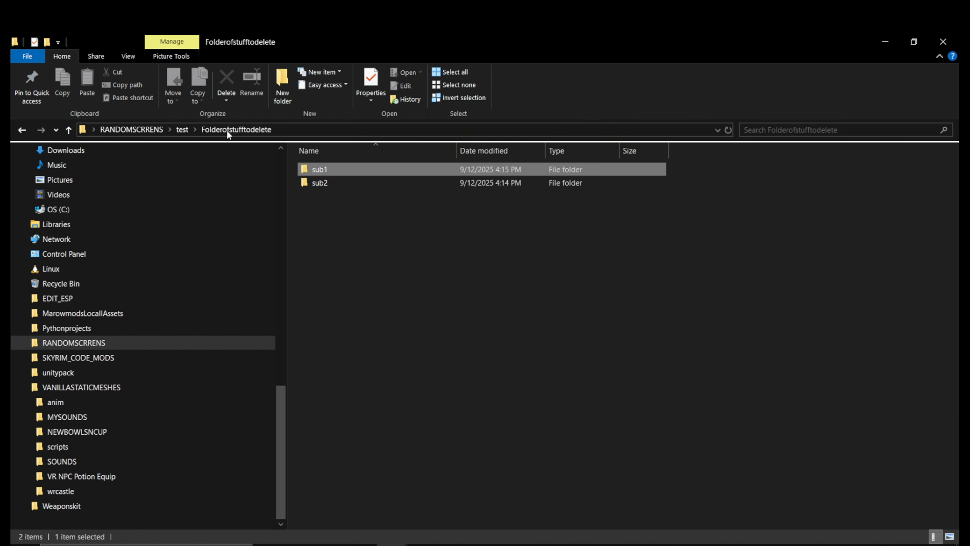
{"action": "left_click", "coordinate": [426, 129]}
{"action": "left_click", "coordinate": [493, 267]}
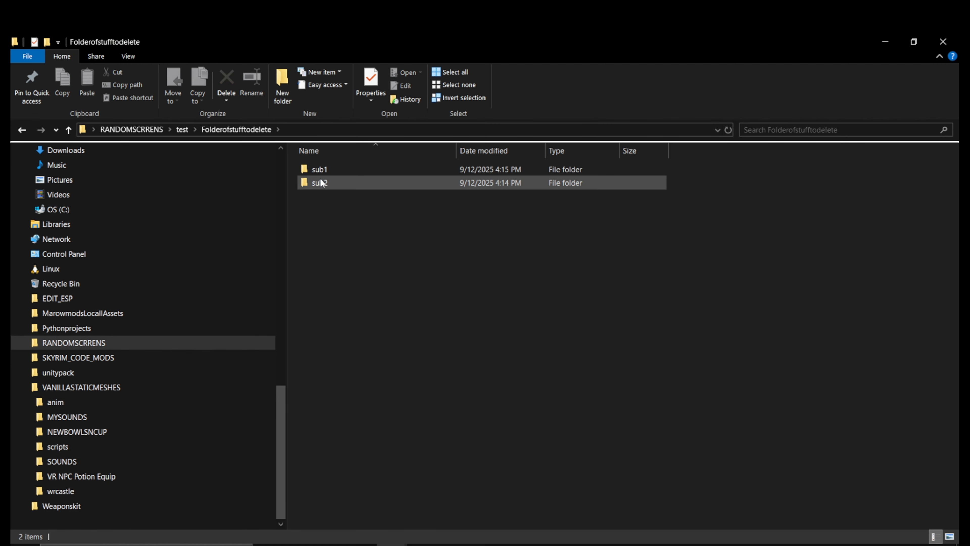
Open Folderofstufftokeep's sub1 to compare its Profilepic.png image
{"action": "left_click", "coordinate": [183, 129]}
{"action": "double_click", "coordinate": [401, 182]}
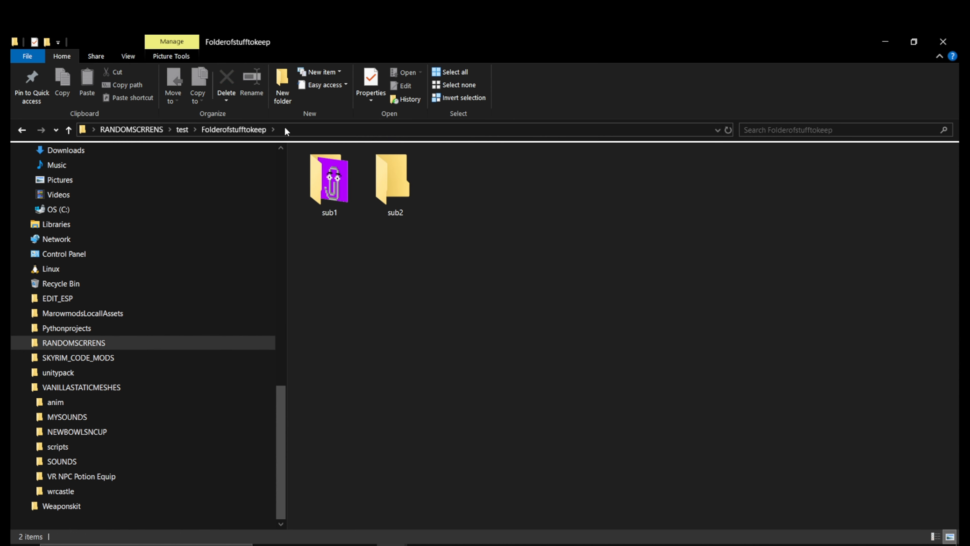
{"action": "mouse_move", "coordinate": [340, 199]}
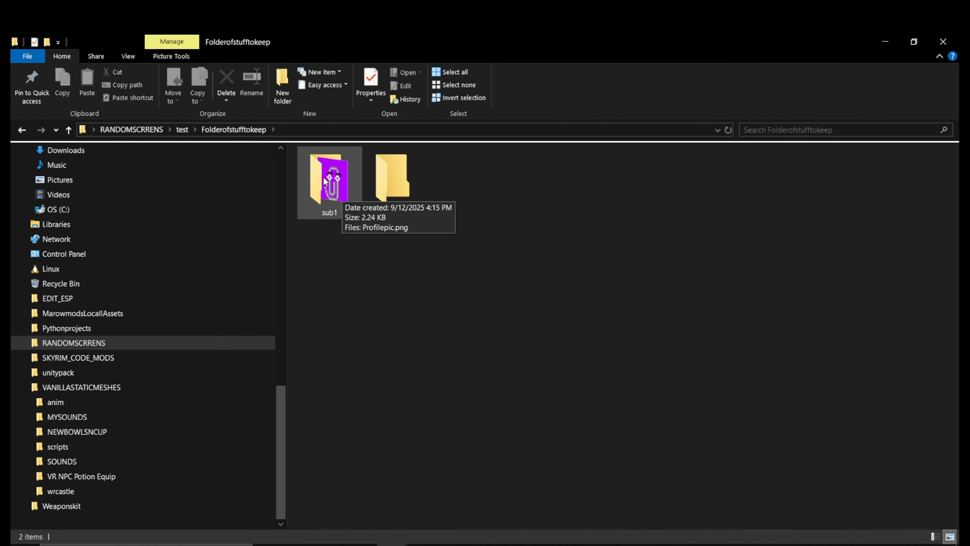
{"action": "double_click", "coordinate": [329, 193]}
{"action": "mouse_move", "coordinate": [339, 188]}
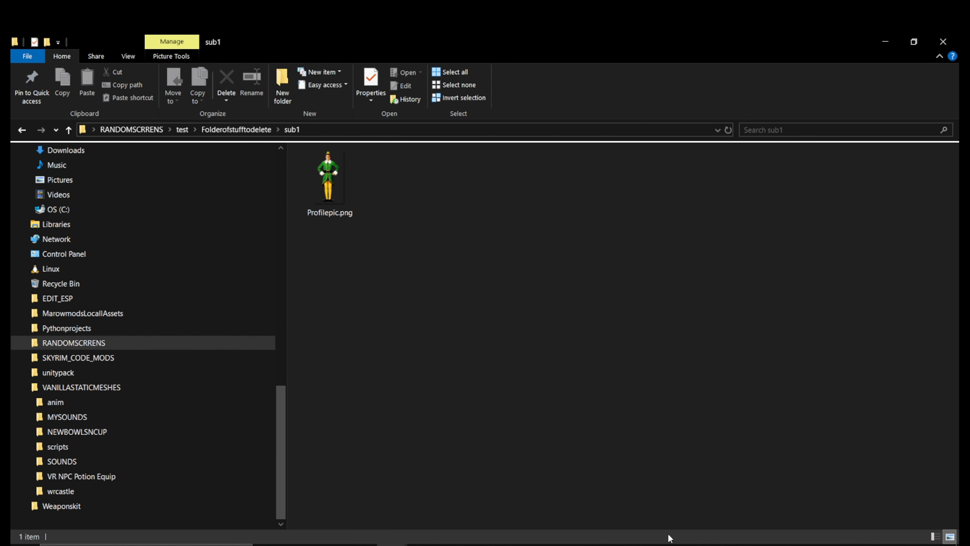
{"action": "left_click", "coordinate": [668, 545]}
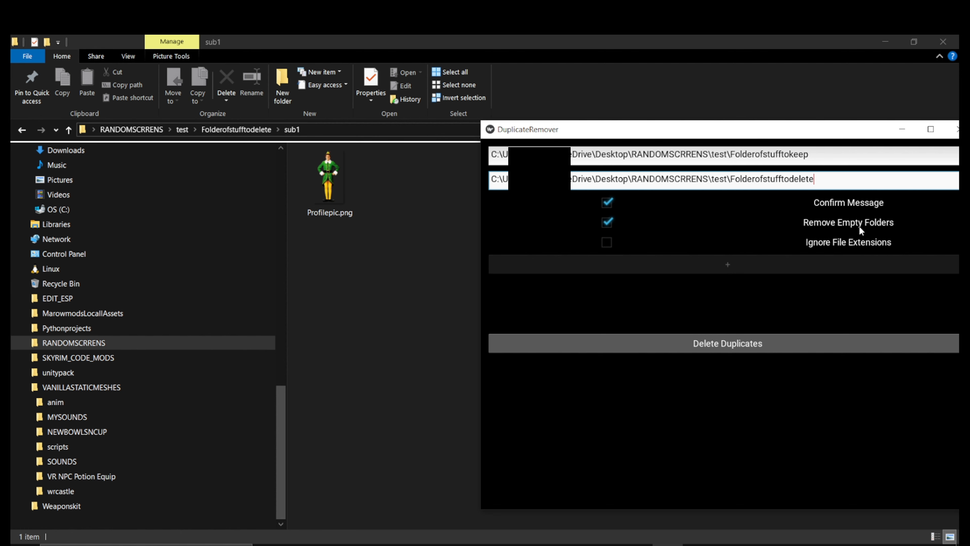
Copy Profilepic.png from Folderofstufftodelete's sub1 into the empty sub2 folder
{"action": "left_click", "coordinate": [249, 129]}
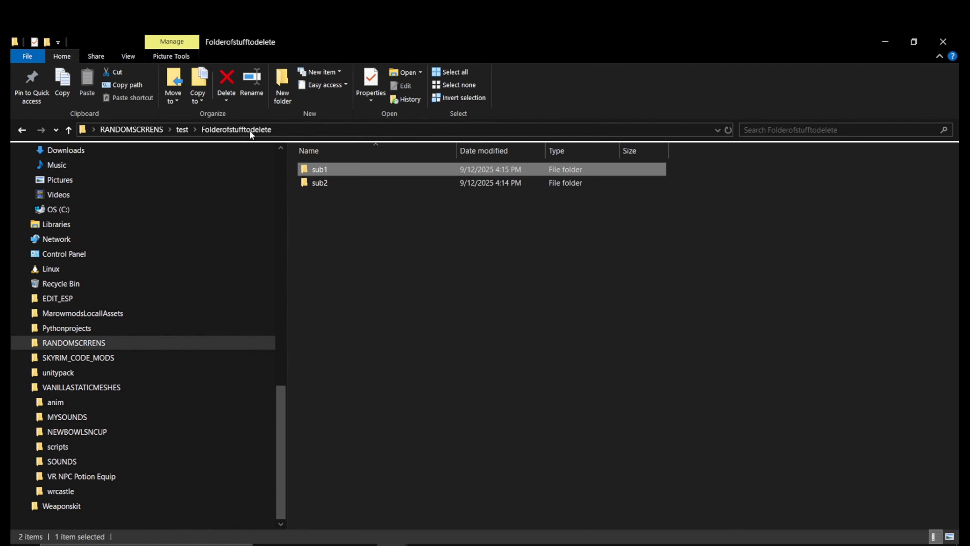
{"action": "left_click", "coordinate": [386, 317]}
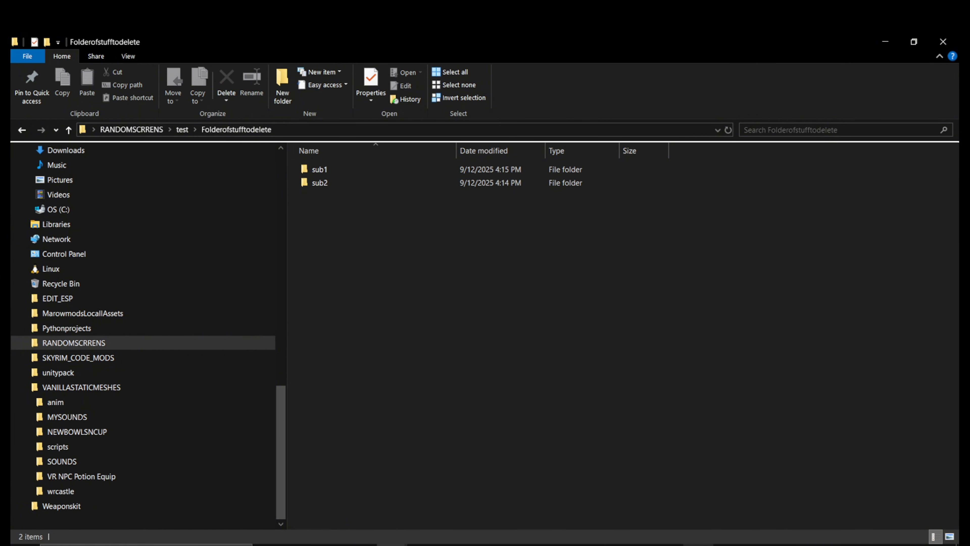
{"action": "double_click", "coordinate": [320, 169]}
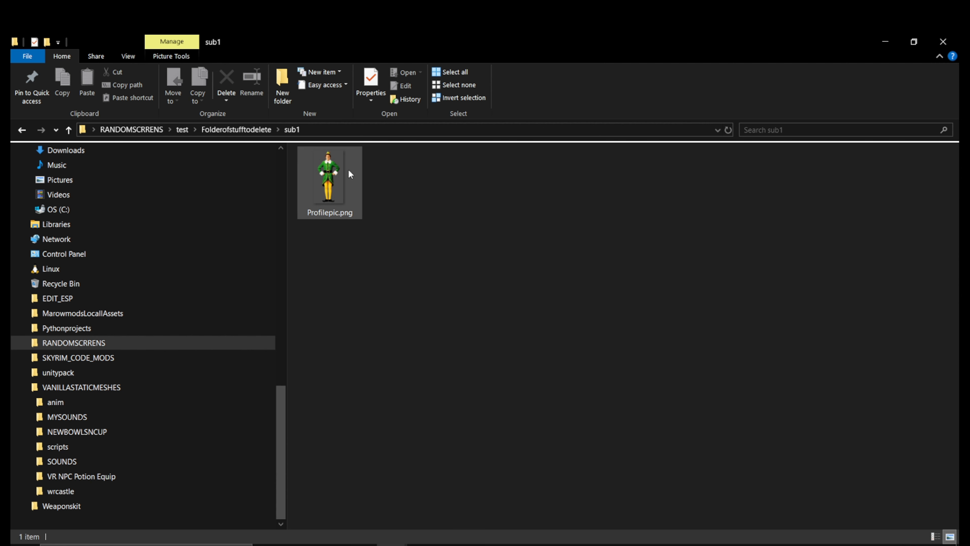
{"action": "left_click", "coordinate": [355, 174]}
{"action": "key", "text": "ctrl+c"}
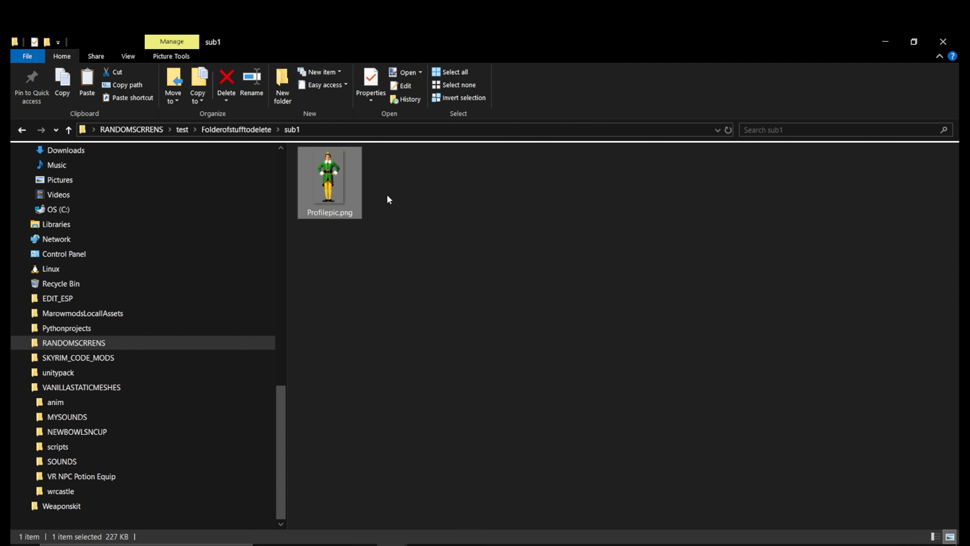
{"action": "left_click", "coordinate": [389, 196]}
{"action": "left_click", "coordinate": [246, 131]}
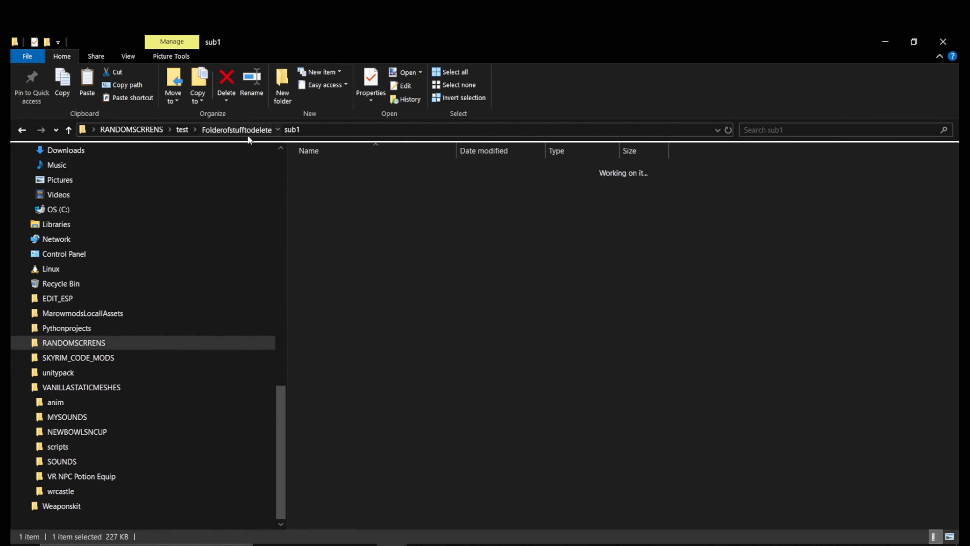
{"action": "double_click", "coordinate": [331, 186]}
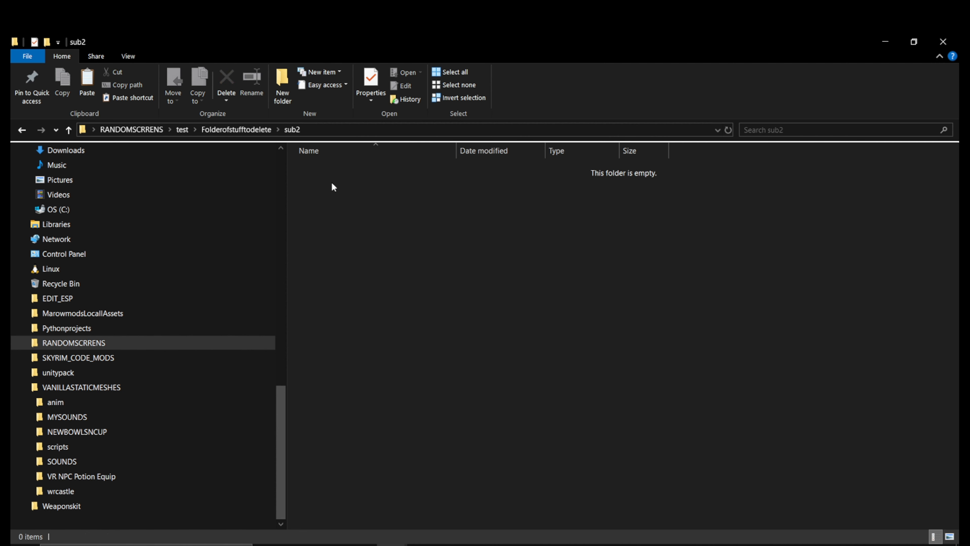
{"action": "right_click", "coordinate": [332, 186]}
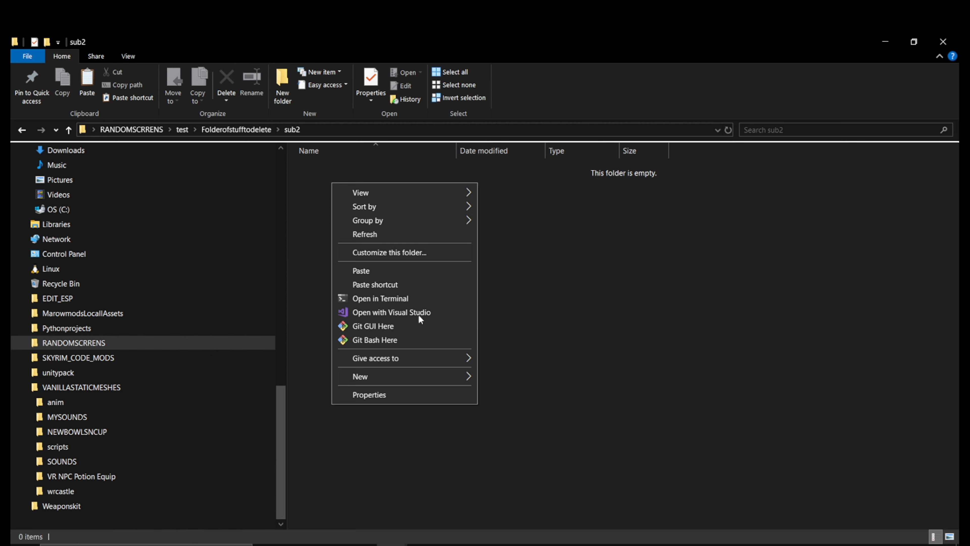
{"action": "left_click", "coordinate": [415, 268]}
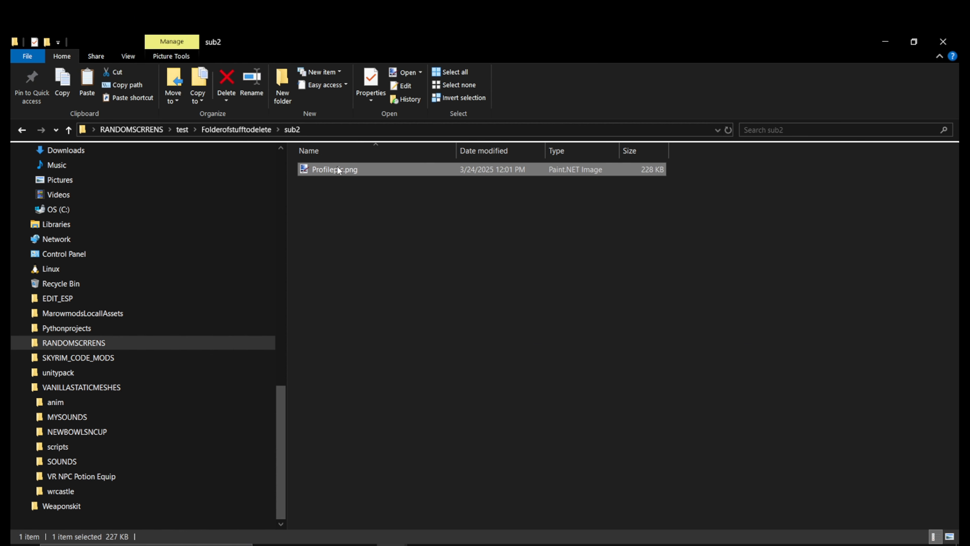
Rename the sub2 picture to Profilepic2.png
{"action": "left_click", "coordinate": [345, 169]}
{"action": "left_click", "coordinate": [345, 169]}
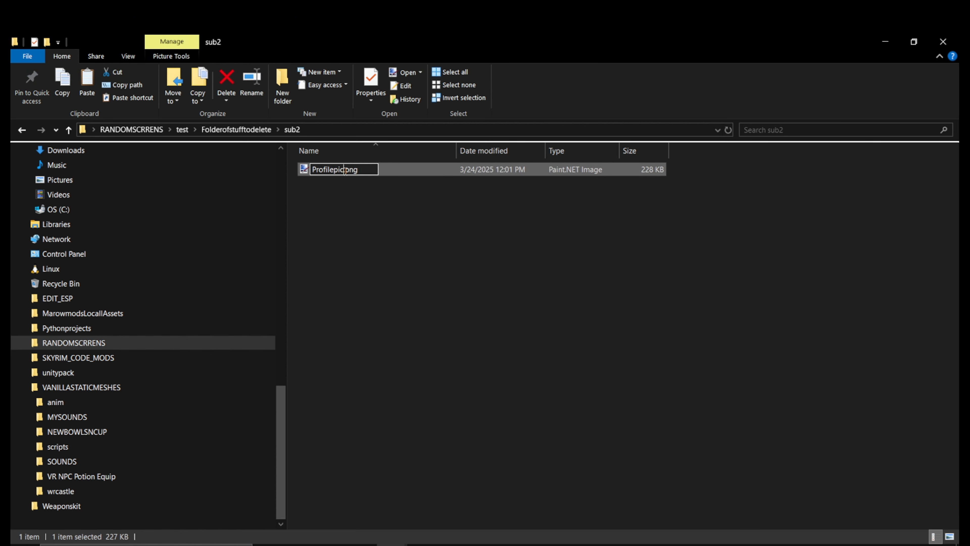
{"action": "type", "text": "2"}
{"action": "left_click", "coordinate": [347, 200]}
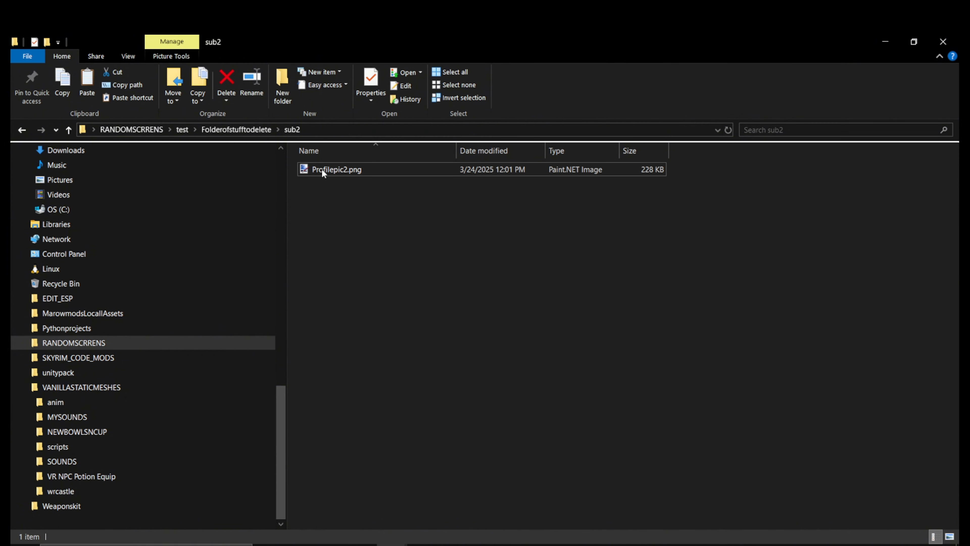
Check the contents of sub2, sub1 and Folderofstufftokeep, ending in the test folder
{"action": "left_click", "coordinate": [257, 128]}
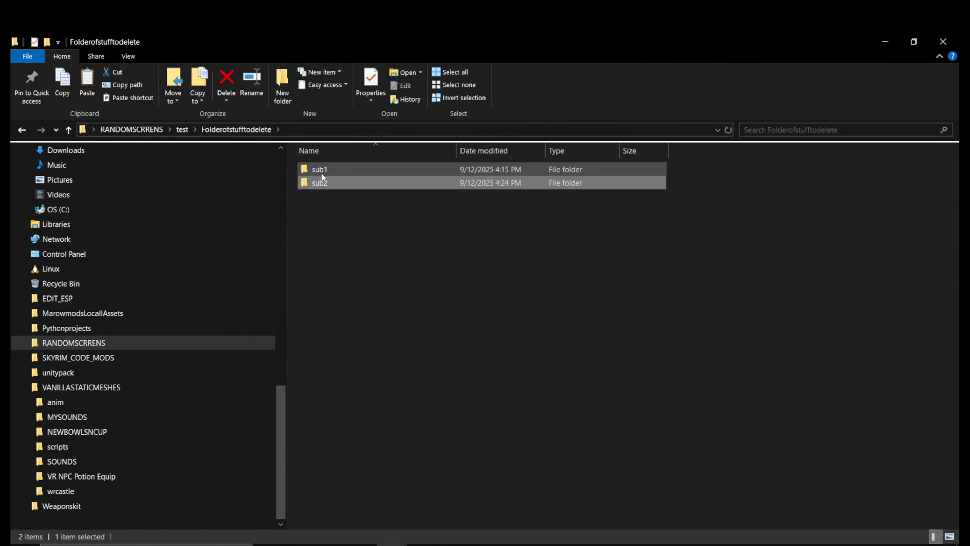
{"action": "double_click", "coordinate": [320, 184]}
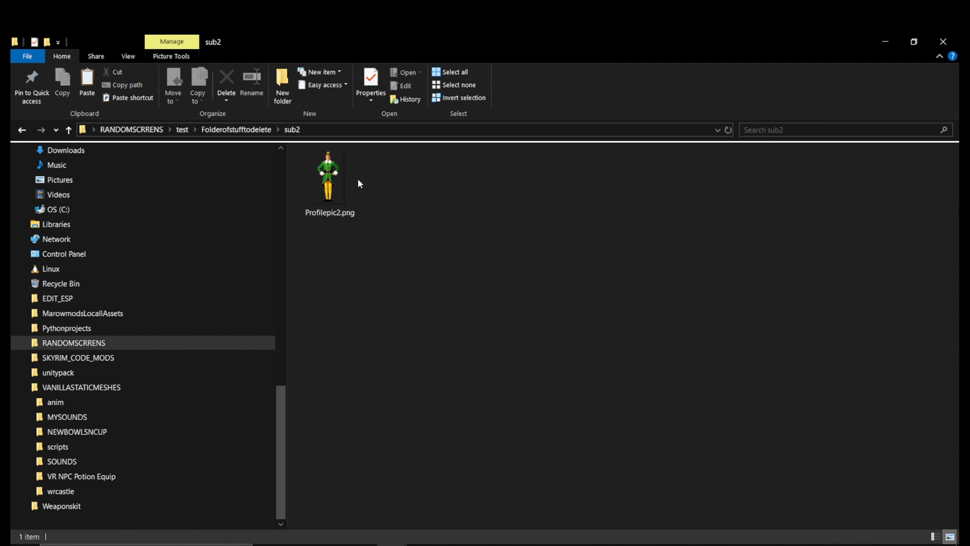
{"action": "left_click", "coordinate": [241, 128]}
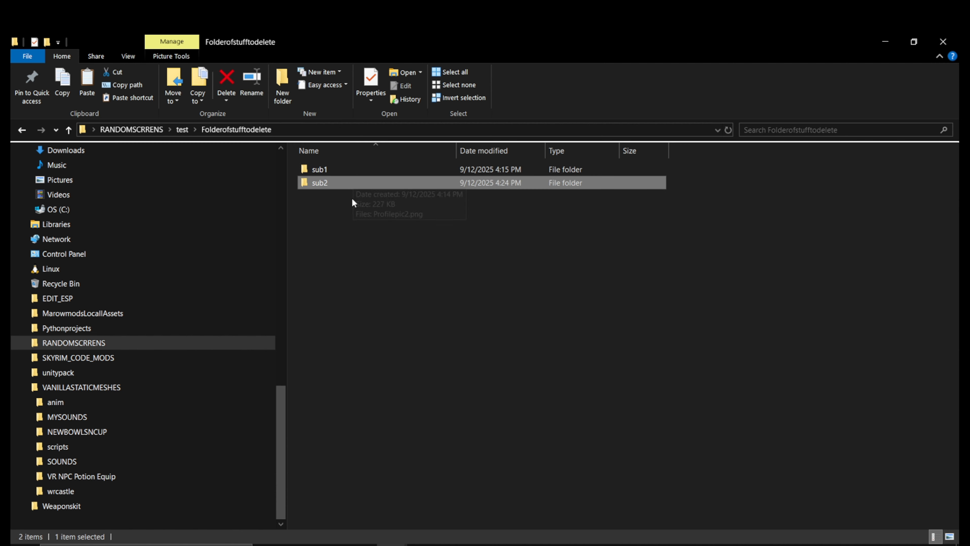
{"action": "double_click", "coordinate": [321, 169]}
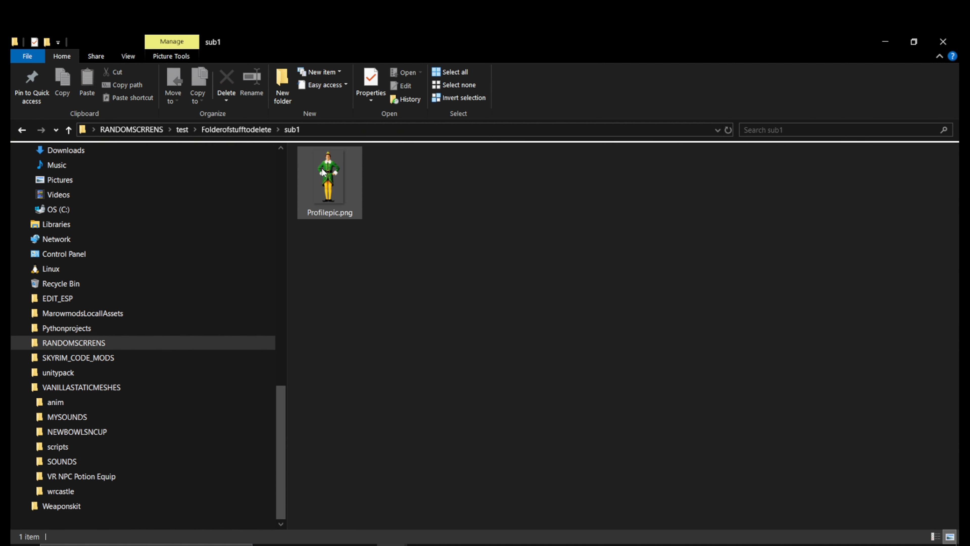
{"action": "left_click", "coordinate": [231, 129]}
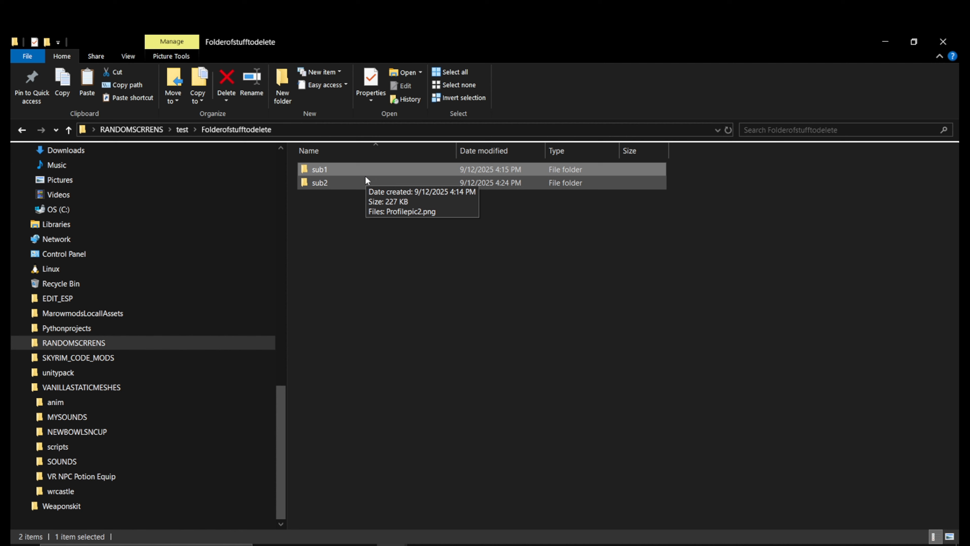
{"action": "left_click", "coordinate": [186, 129]}
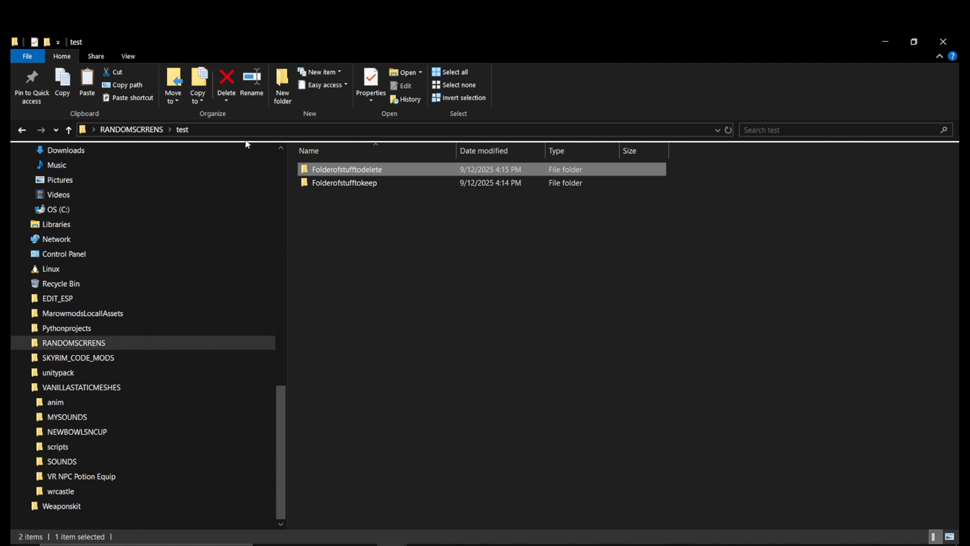
{"action": "double_click", "coordinate": [342, 179]}
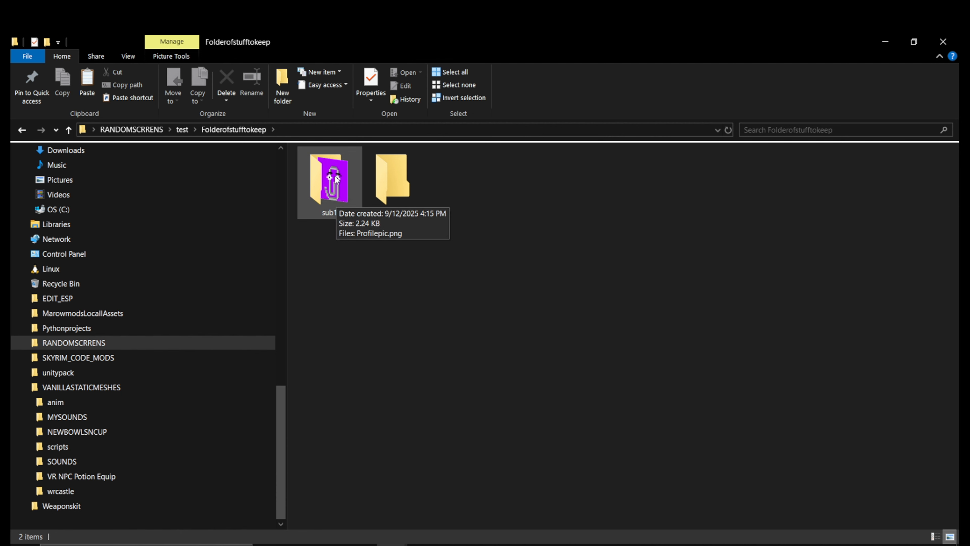
{"action": "left_click", "coordinate": [182, 129]}
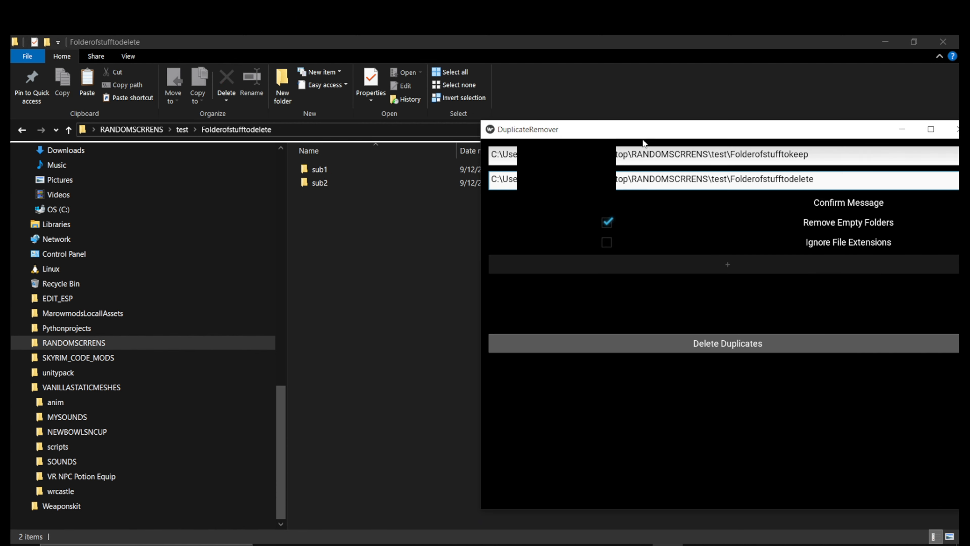
Run Delete Duplicates and confirm Yes to remove the duplicate Profilepic.png
{"action": "left_click_drag", "start_coordinate": [645, 126], "coordinate": [676, 129]}
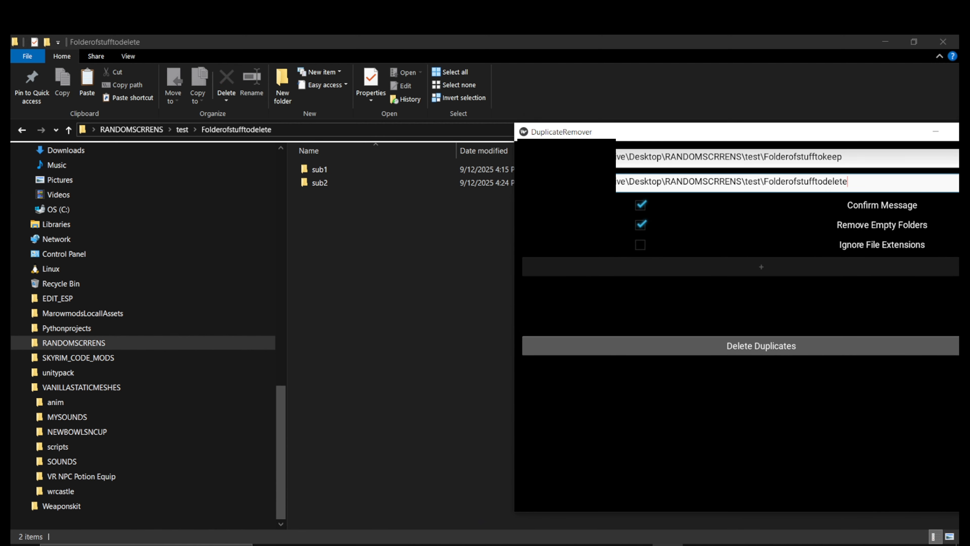
{"action": "left_click", "coordinate": [740, 348]}
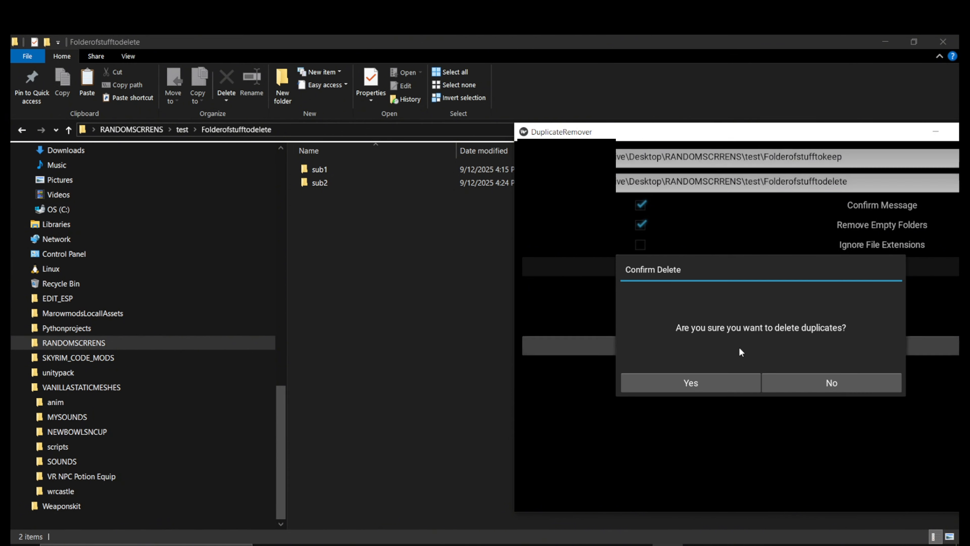
{"action": "left_click", "coordinate": [693, 383]}
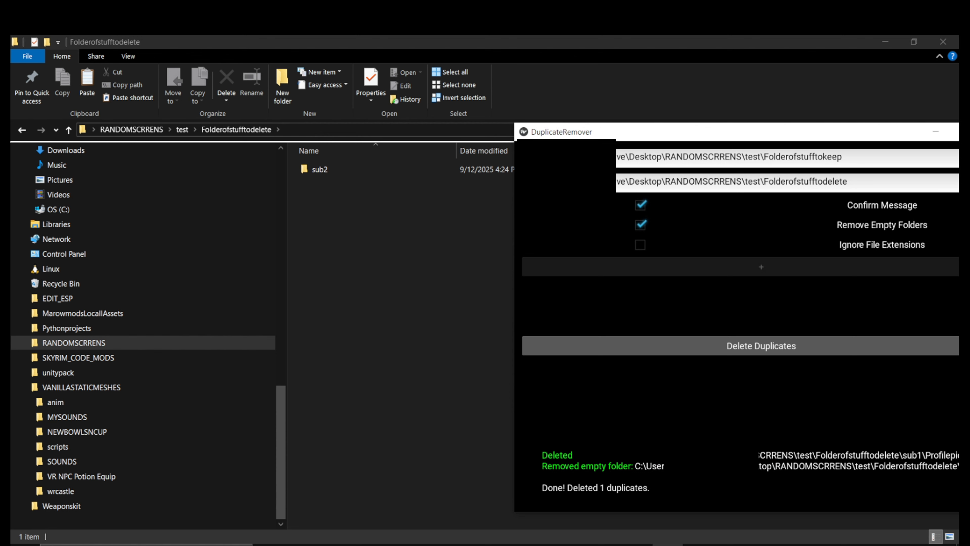
{"action": "left_click_drag", "start_coordinate": [688, 134], "coordinate": [539, 113]}
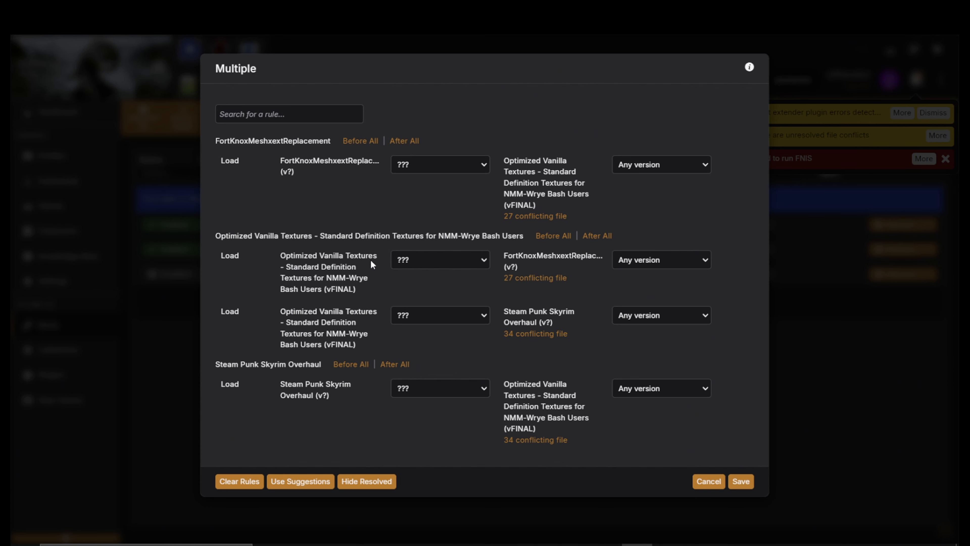
{"action": "left_click", "coordinate": [466, 259]}
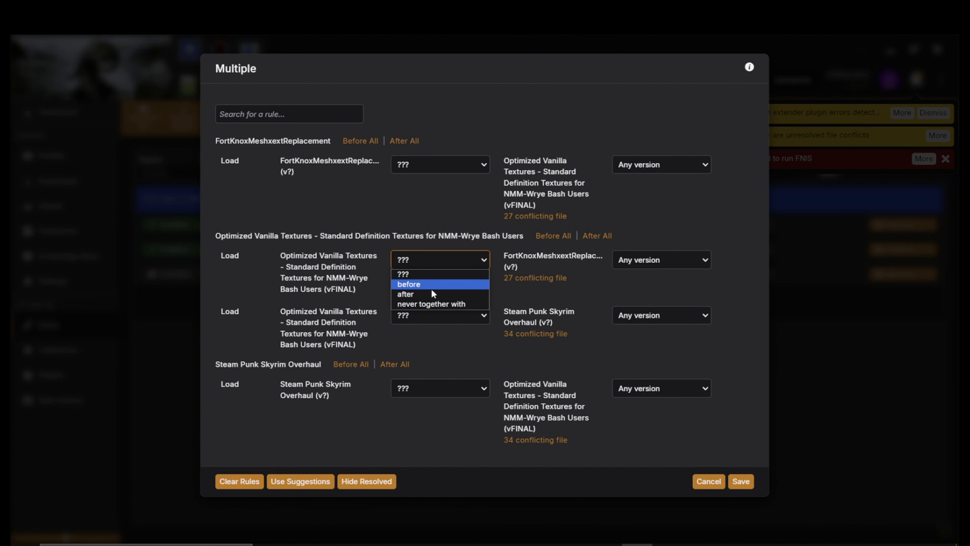
{"action": "left_click", "coordinate": [483, 259]}
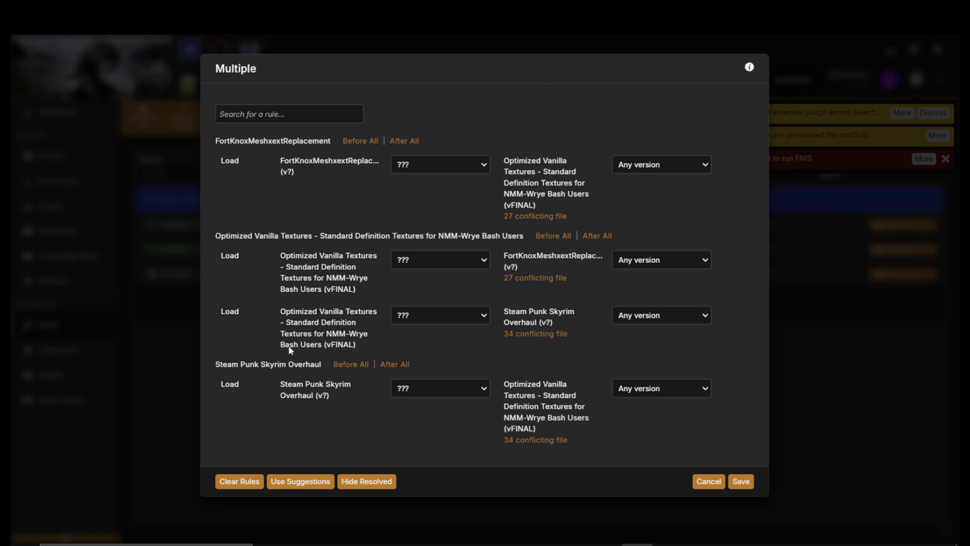
Cancel the rules dialog, filter mods by 'optim', and open Optimized Vanilla Textures in File Explorer
{"action": "left_click", "coordinate": [819, 513]}
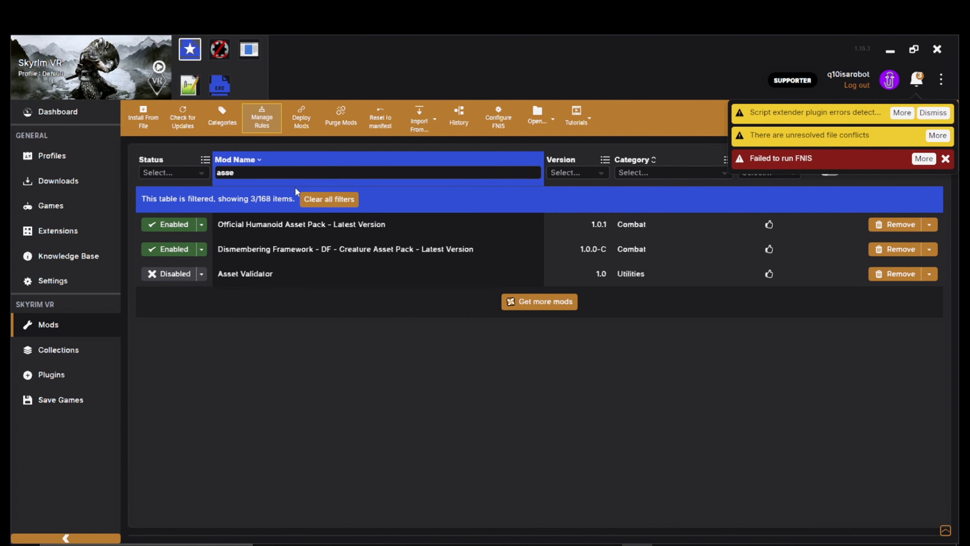
{"action": "left_click_drag", "start_coordinate": [279, 174], "coordinate": [168, 196]}
{"action": "type", "text": "optim"}
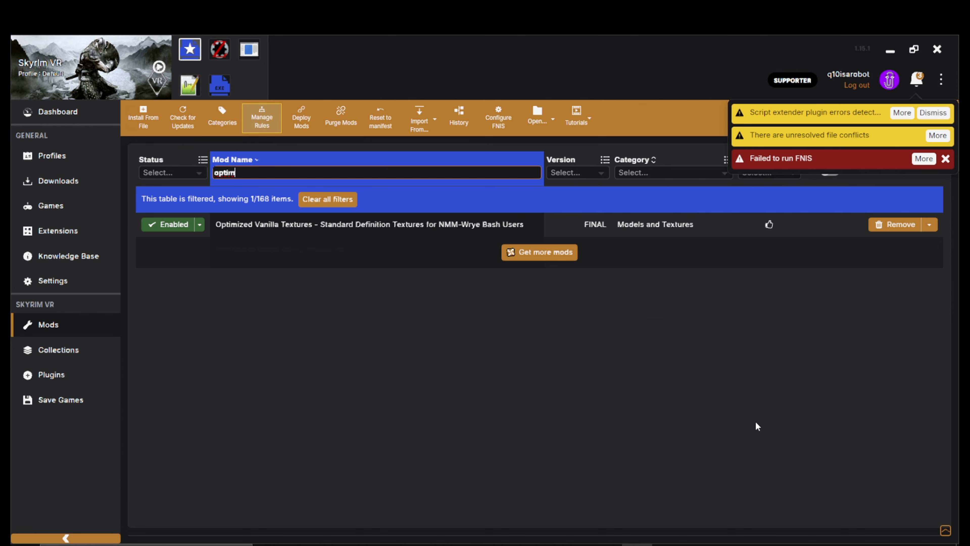
{"action": "right_click", "coordinate": [402, 225]}
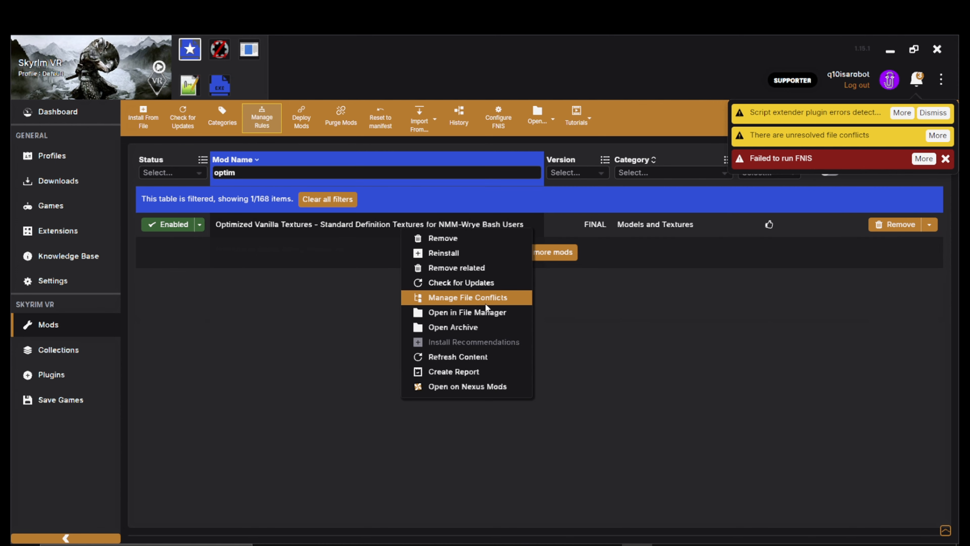
{"action": "left_click", "coordinate": [485, 312]}
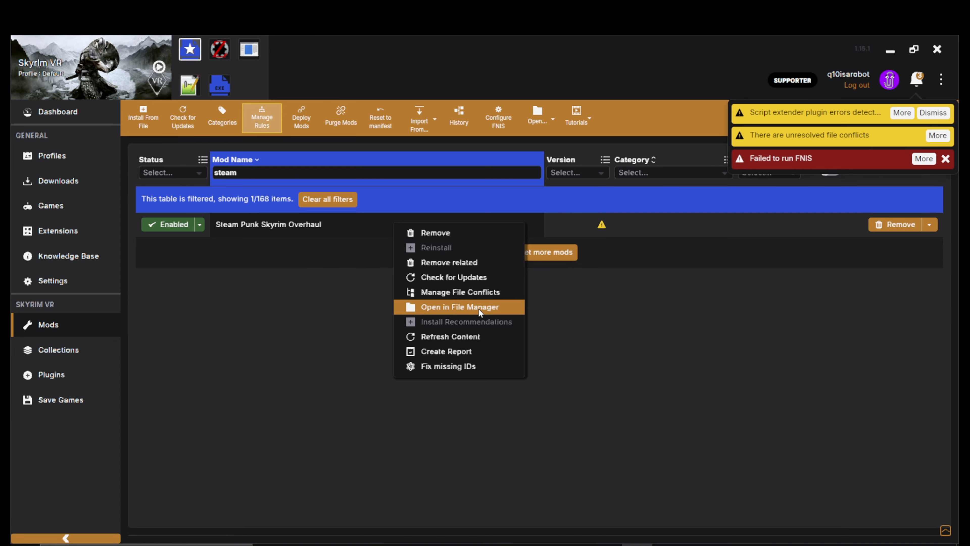
Paste the Steam Punk Skyrim Overhaul folder path as the keep folder and uncheck Confirm Message
{"action": "left_click", "coordinate": [479, 308]}
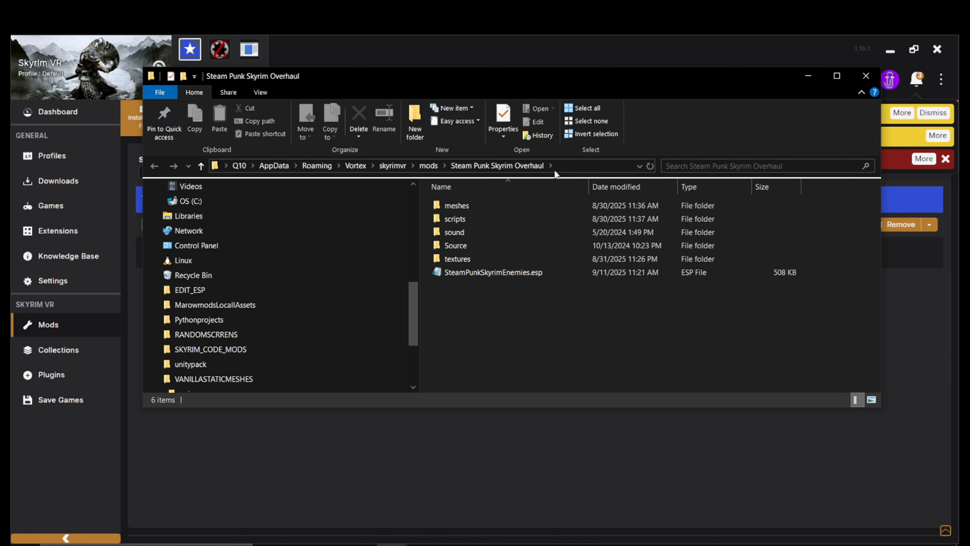
{"action": "left_click", "coordinate": [589, 162]}
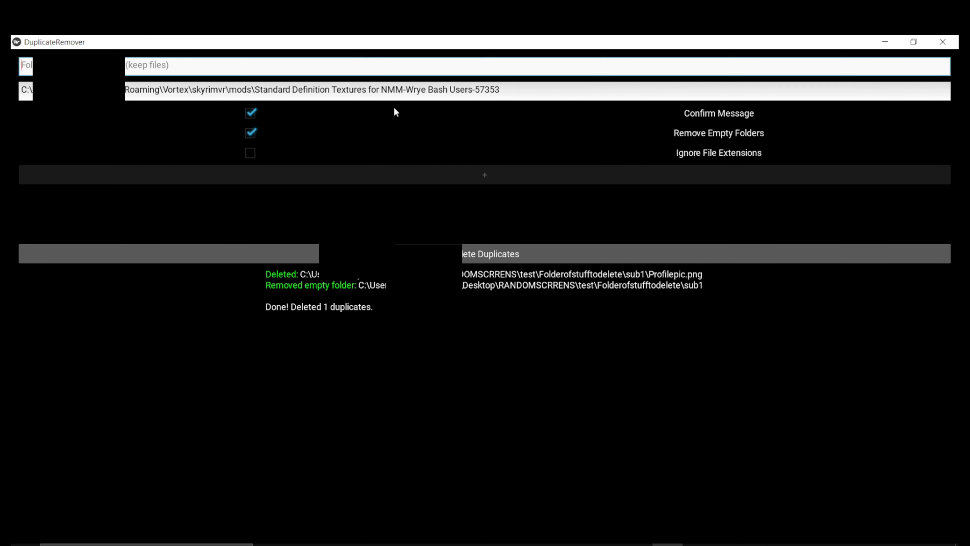
{"action": "key", "text": "ctrl+v"}
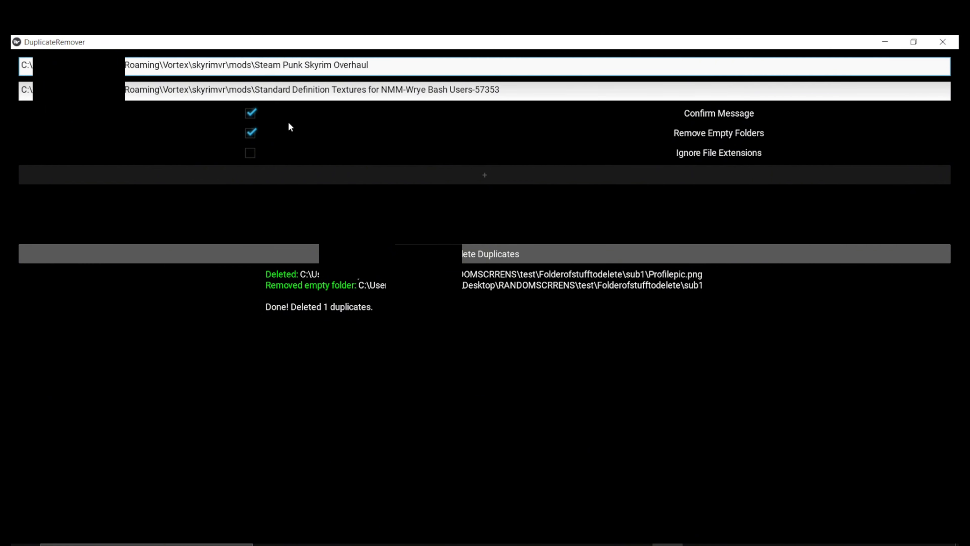
{"action": "left_click", "coordinate": [251, 114]}
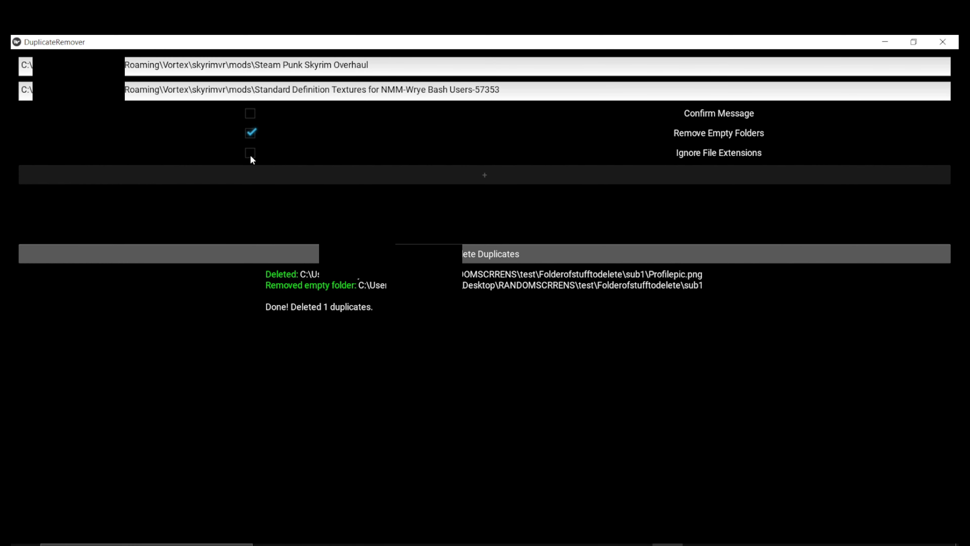
Check Ignore File Extensions and add a .nif extension entry
{"action": "left_click", "coordinate": [250, 154]}
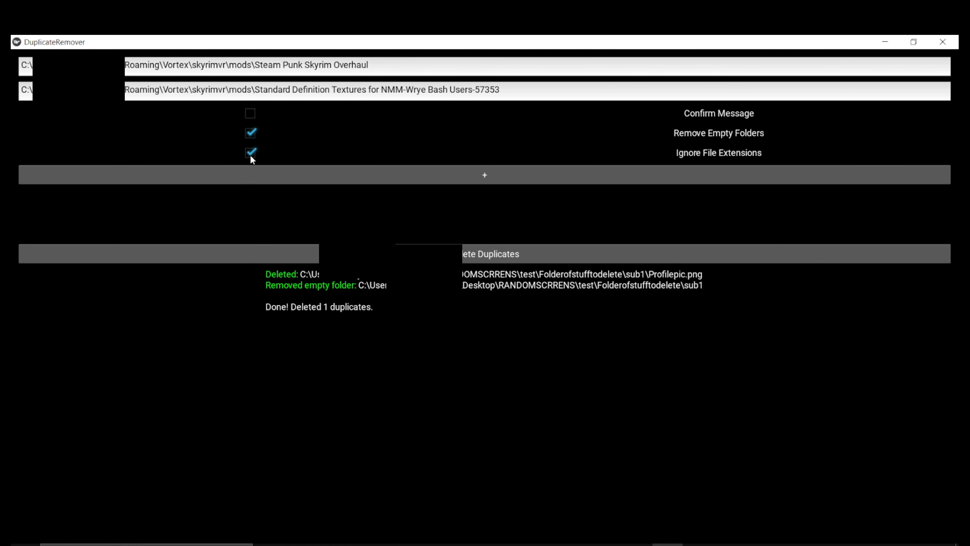
{"action": "left_click", "coordinate": [318, 173]}
{"action": "left_click", "coordinate": [289, 197]}
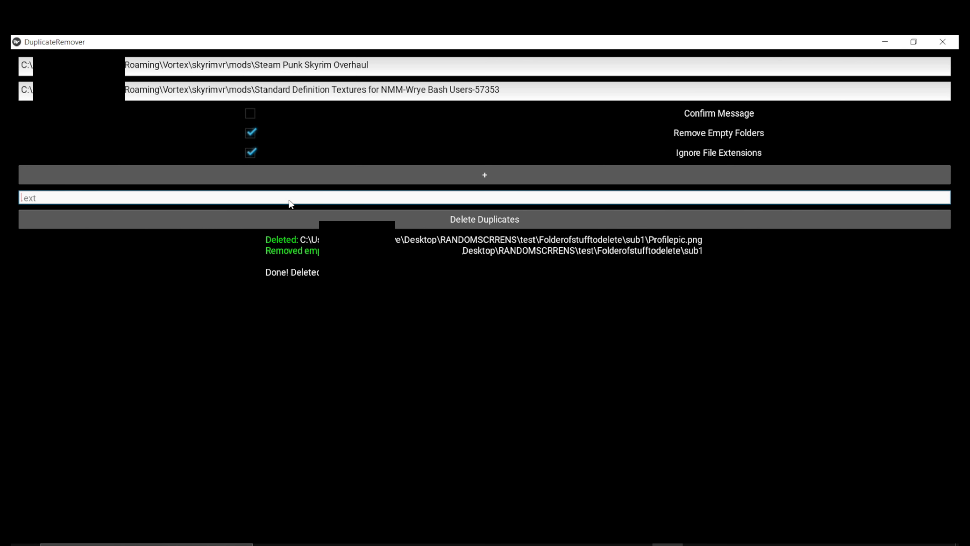
{"action": "type", "text": ".nif"}
{"action": "left_click", "coordinate": [218, 254]}
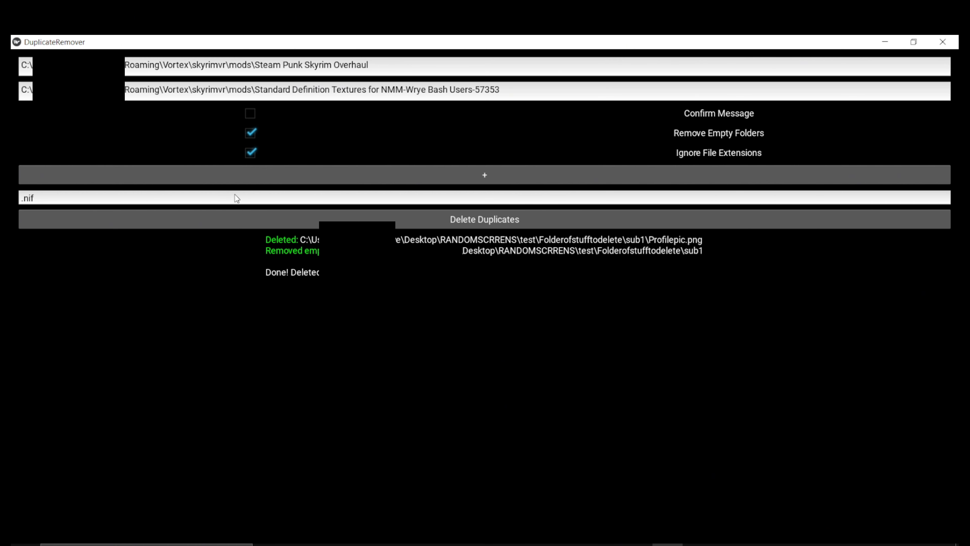
Remove the .nif extension entry and leave Ignore File Extensions turned off
{"action": "right_click", "coordinate": [694, 201]}
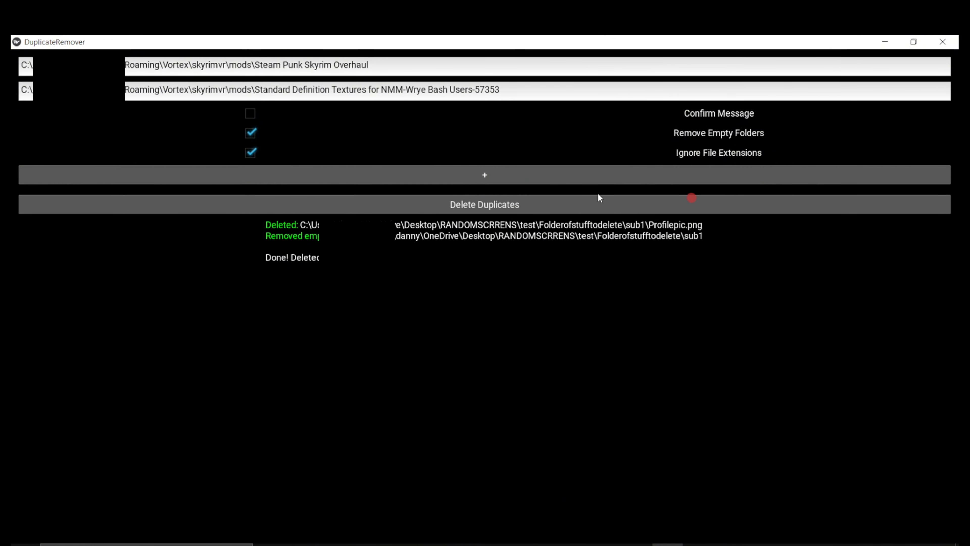
{"action": "left_click", "coordinate": [281, 153]}
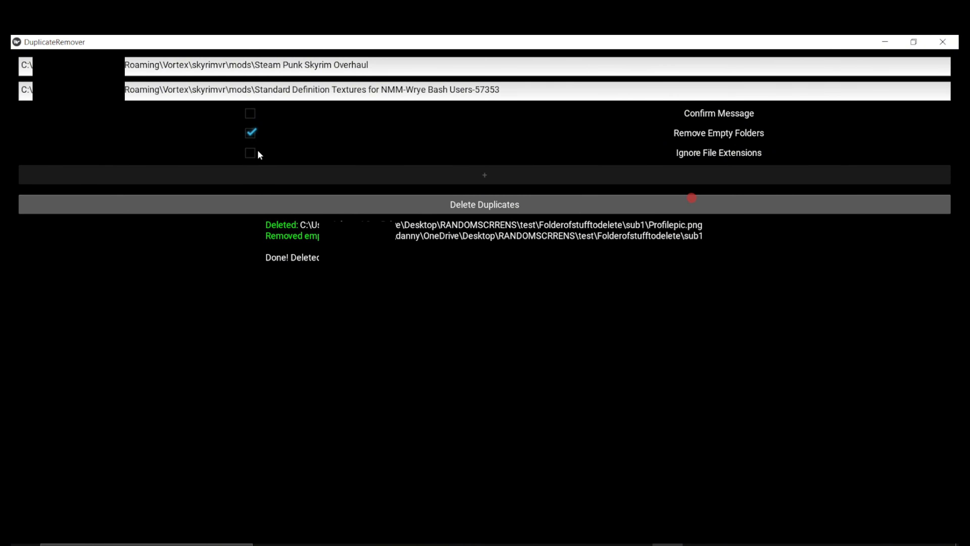
{"action": "left_click", "coordinate": [369, 149]}
{"action": "left_click", "coordinate": [366, 147]}
Delete duplicates between the two mod folders and scroll up through the output log
{"action": "left_click", "coordinate": [490, 204]}
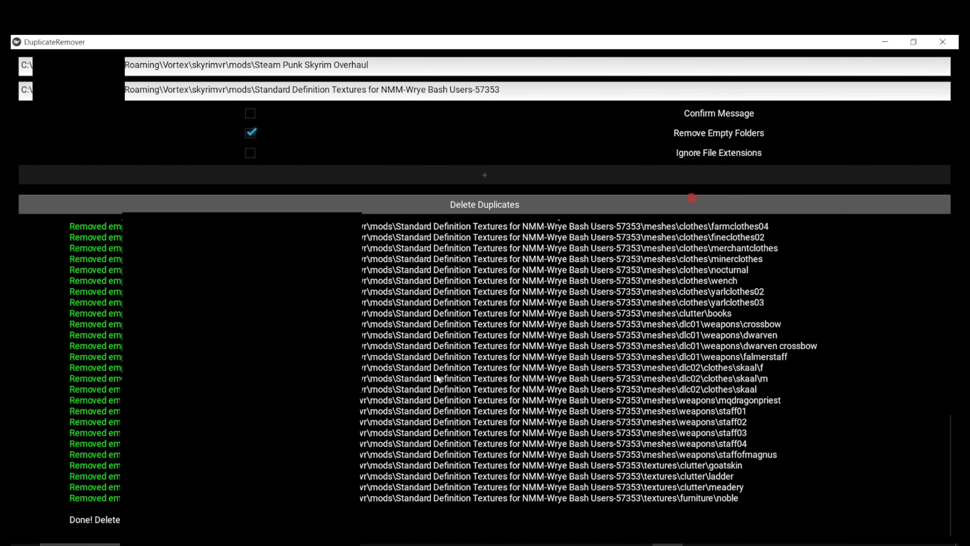
{"action": "scroll", "coordinate": [437, 375], "scroll_direction": "up", "scroll_amount": 7}
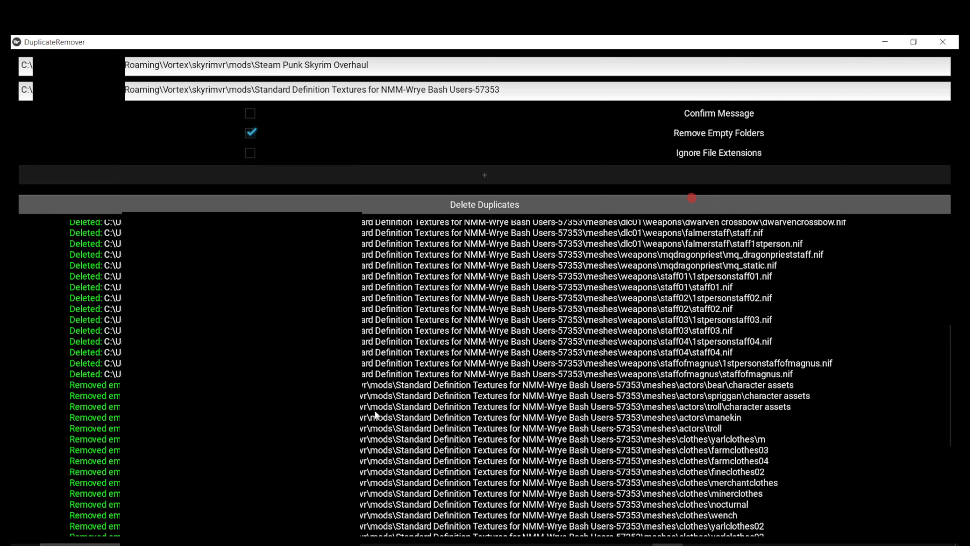
{"action": "scroll", "coordinate": [375, 415], "scroll_direction": "up", "scroll_amount": 1}
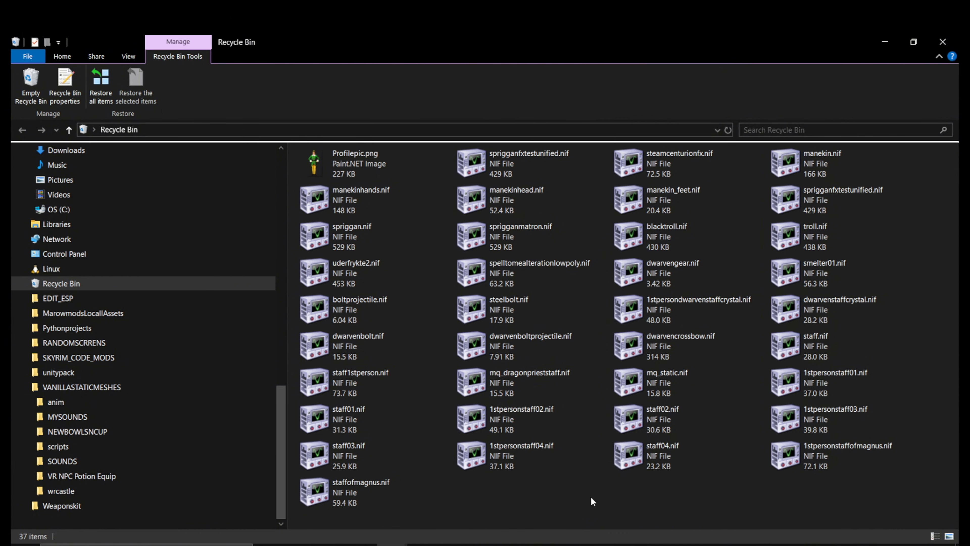
{"action": "right_click", "coordinate": [577, 516]}
{"action": "left_click", "coordinate": [669, 355]}
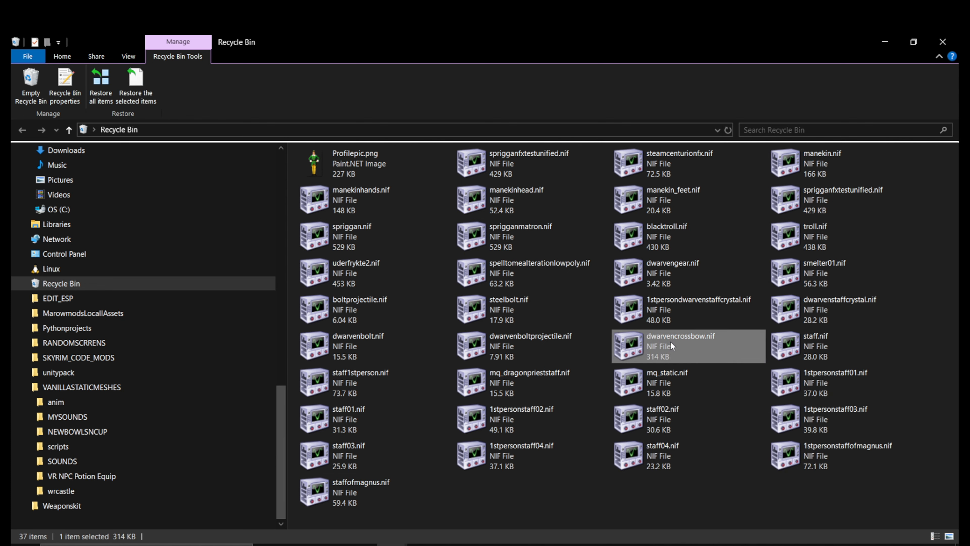
{"action": "right_click", "coordinate": [671, 343]}
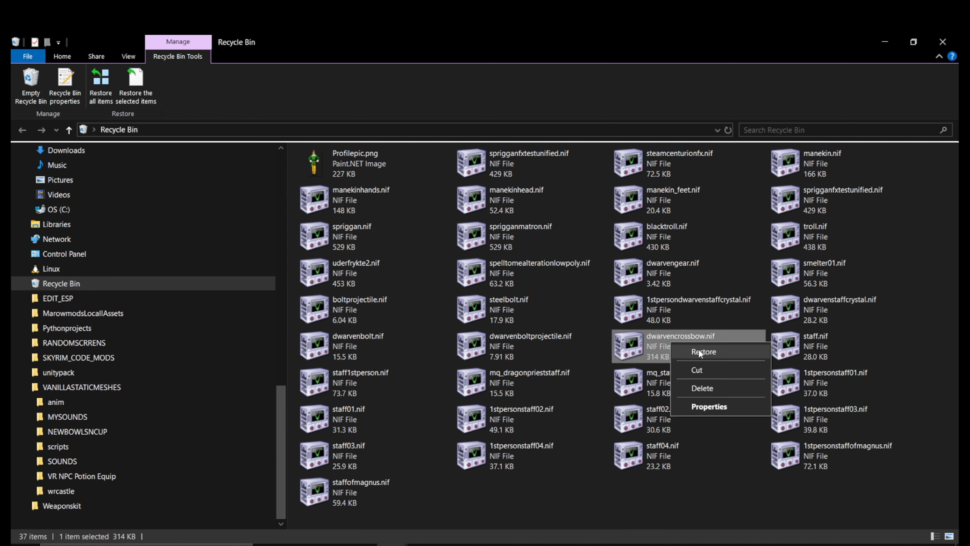
{"action": "left_click", "coordinate": [641, 307]}
{"action": "left_click", "coordinate": [657, 234]}
{"action": "left_click", "coordinate": [371, 223]}
{"action": "left_click", "coordinate": [365, 287]}
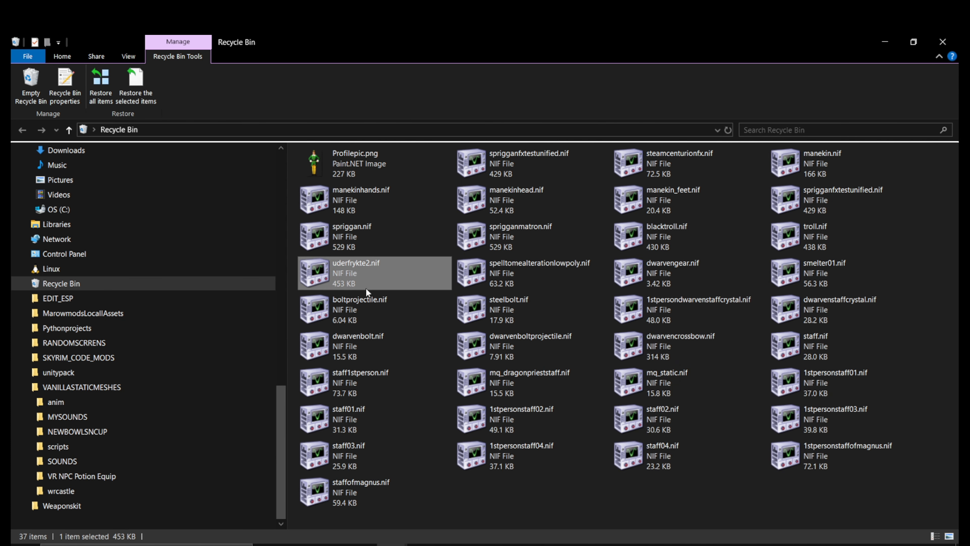
{"action": "left_click", "coordinate": [366, 300]}
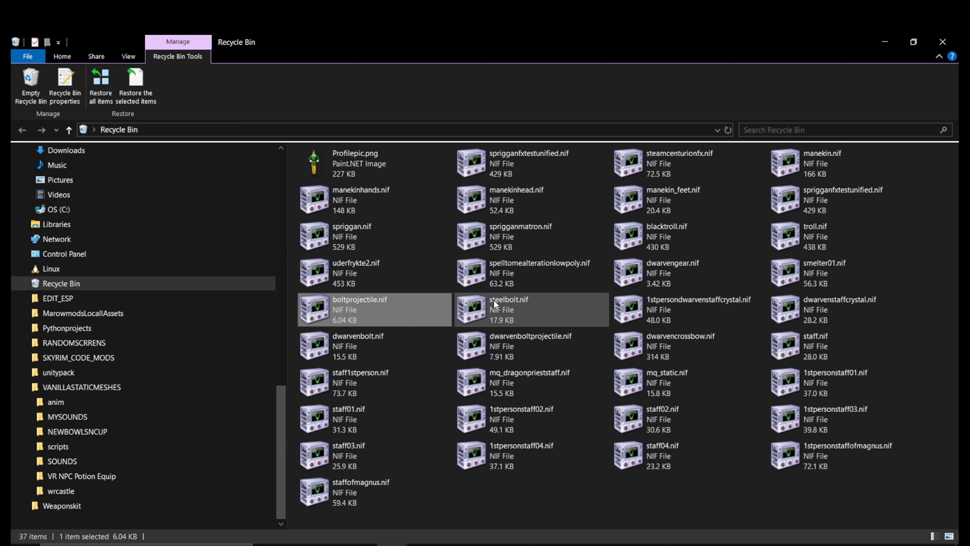
{"action": "left_click", "coordinate": [407, 341]}
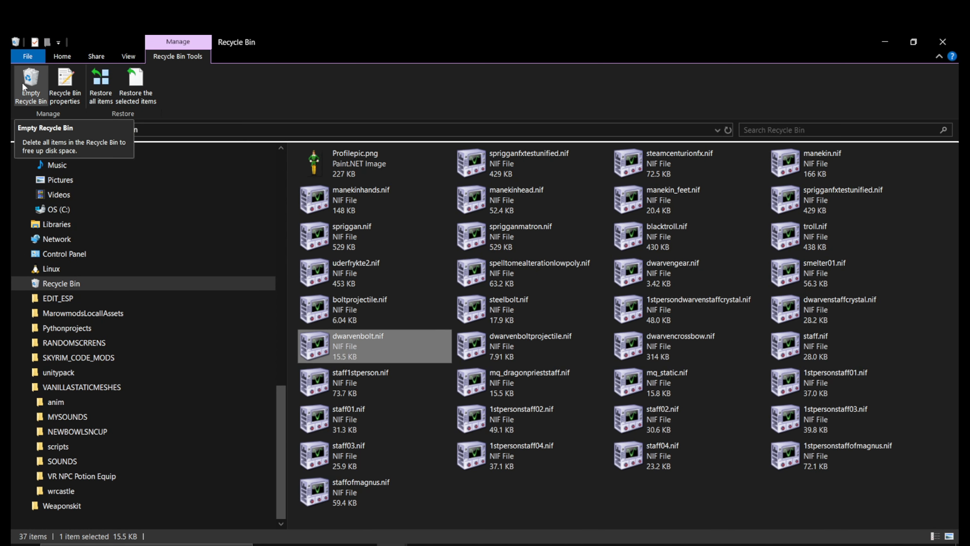
{"action": "left_click", "coordinate": [489, 516]}
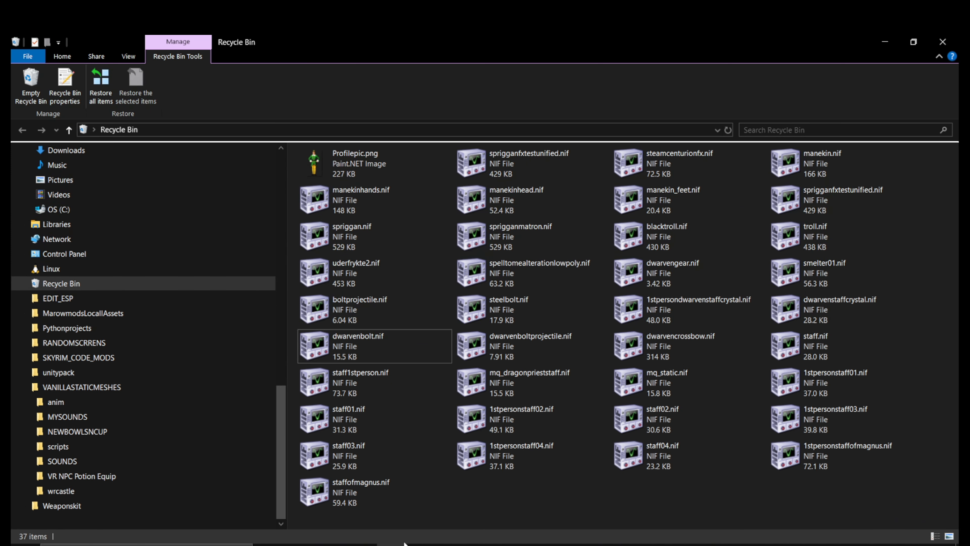
Turn on Ignore File Extensions and remove the extra empty extension field
{"action": "mouse_move", "coordinate": [397, 544]}
{"action": "left_click", "coordinate": [668, 544]}
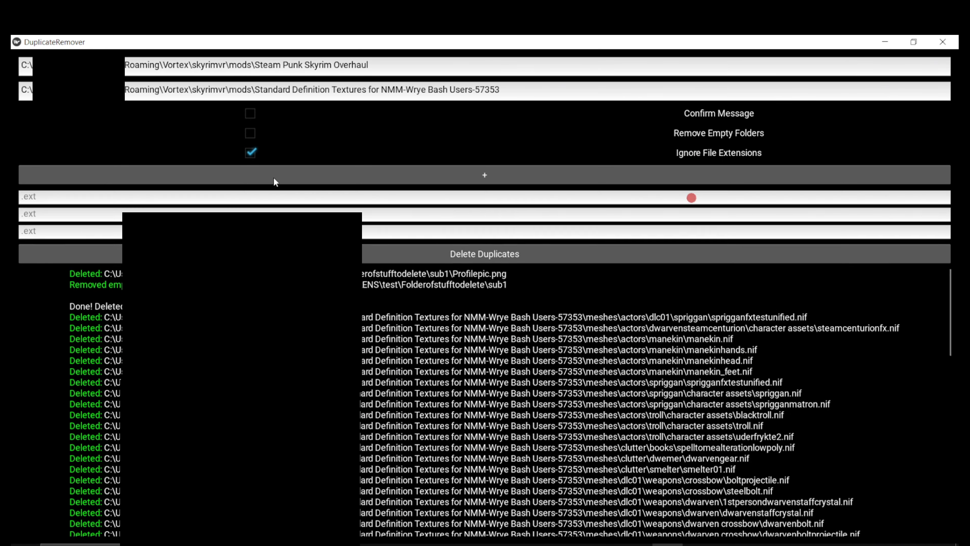
{"action": "left_click", "coordinate": [274, 179]}
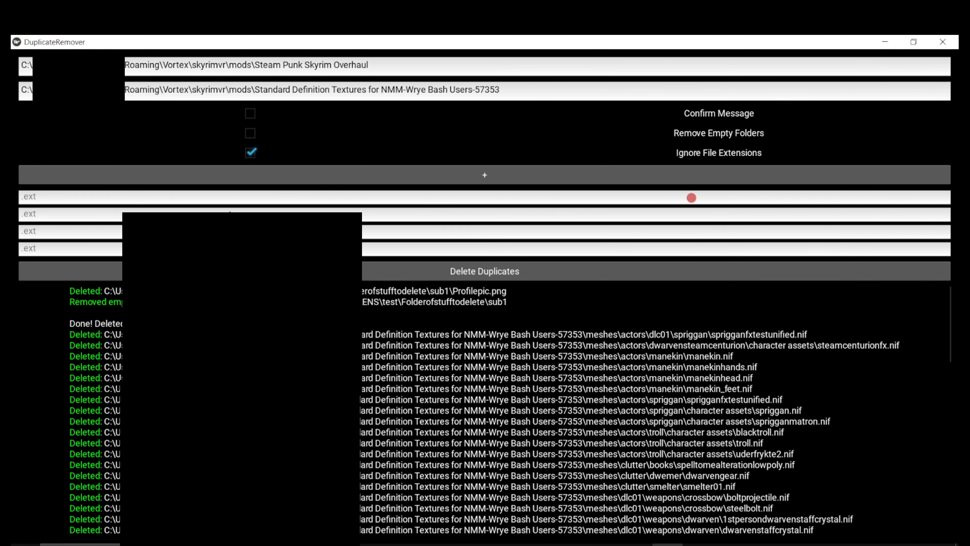
{"action": "left_click", "coordinate": [270, 215]}
{"action": "key", "text": "BackSpace"}
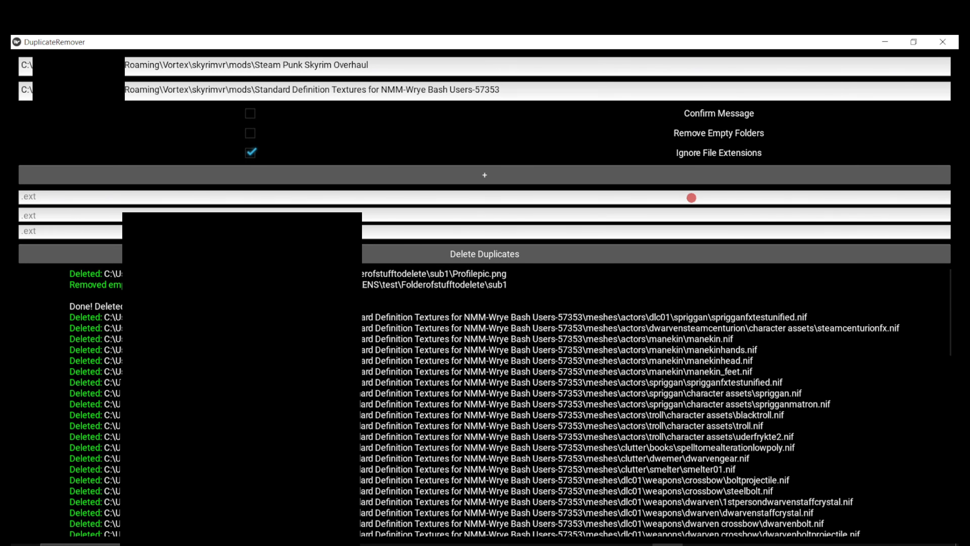
Clear both the delete-from and keep-files folder paths
{"action": "left_click_drag", "start_coordinate": [512, 90], "coordinate": [21, 90]}
{"action": "key", "text": "BackSpace"}
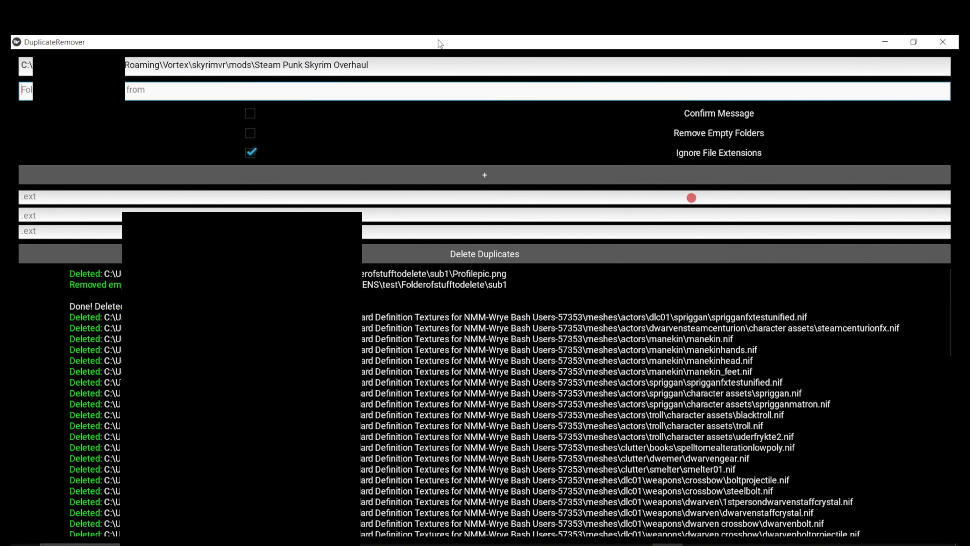
{"action": "left_click_drag", "start_coordinate": [412, 64], "coordinate": [21, 65]}
{"action": "key", "text": "BackSpace"}
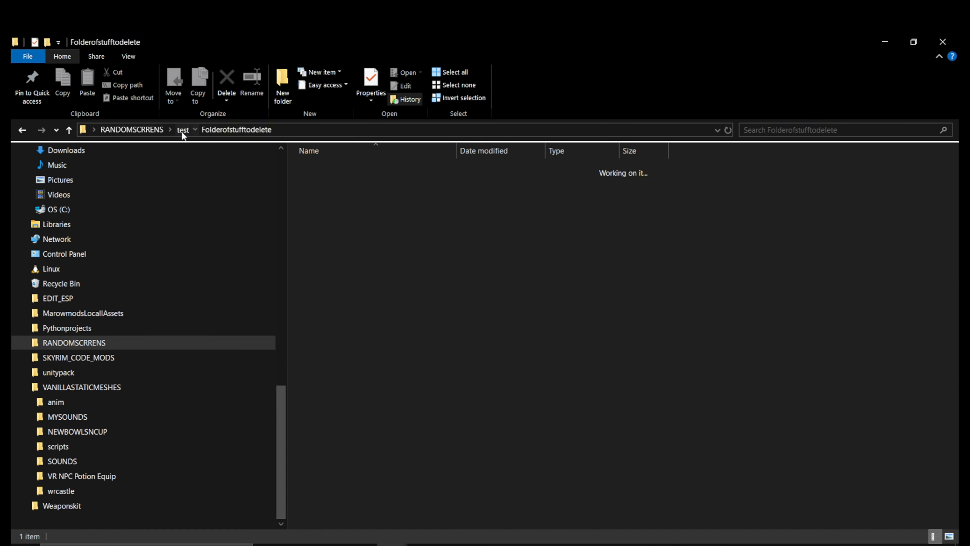
From the test folder, inspect Folderofstufftokeep, then open Folderofstufftodelete's sub2 folder
{"action": "left_click", "coordinate": [182, 131]}
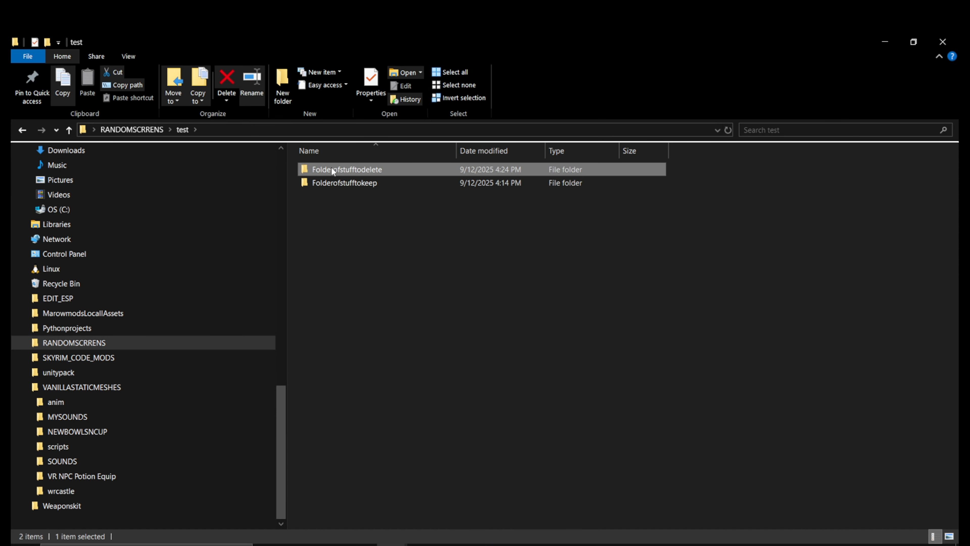
{"action": "left_click", "coordinate": [334, 183]}
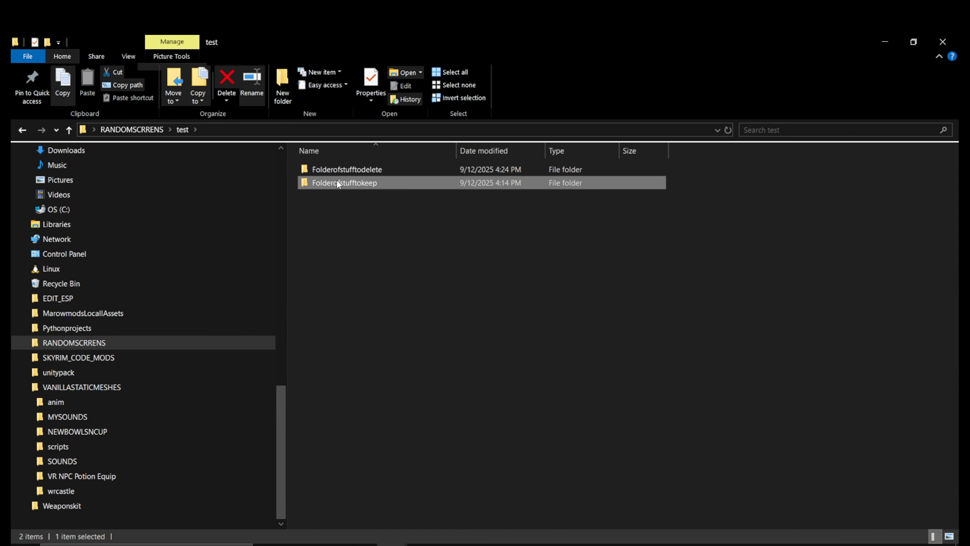
{"action": "double_click", "coordinate": [337, 181]}
{"action": "left_click", "coordinate": [182, 129]}
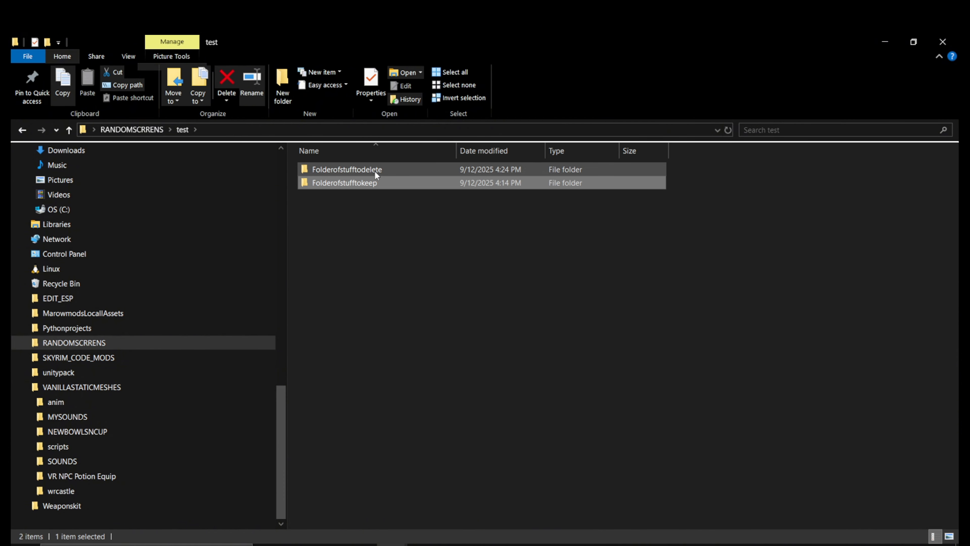
{"action": "double_click", "coordinate": [374, 170]}
{"action": "double_click", "coordinate": [366, 172]}
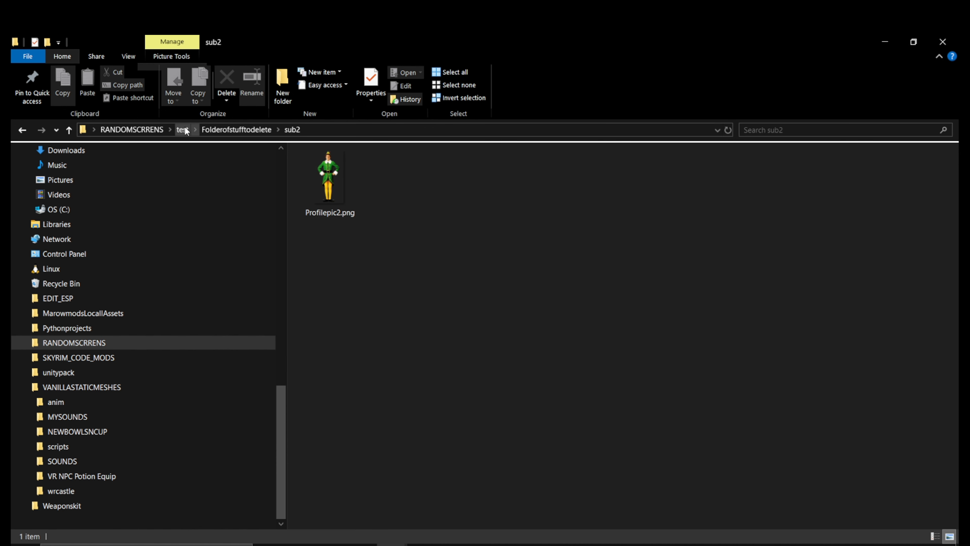
Check Folderofstufftokeep's sub1, then return to Folderofstufftodelete's sub2 showing Profilepic2.png
{"action": "left_click", "coordinate": [177, 129]}
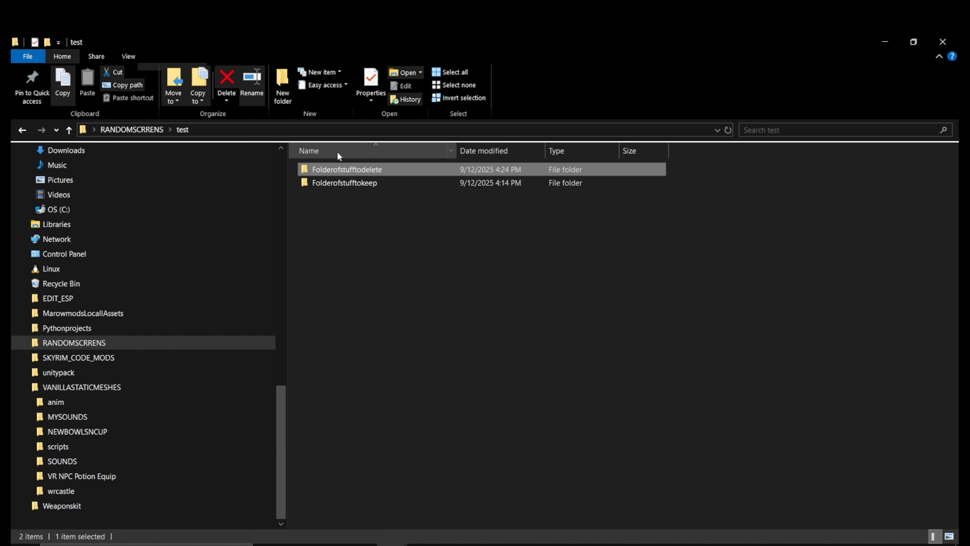
{"action": "double_click", "coordinate": [356, 179]}
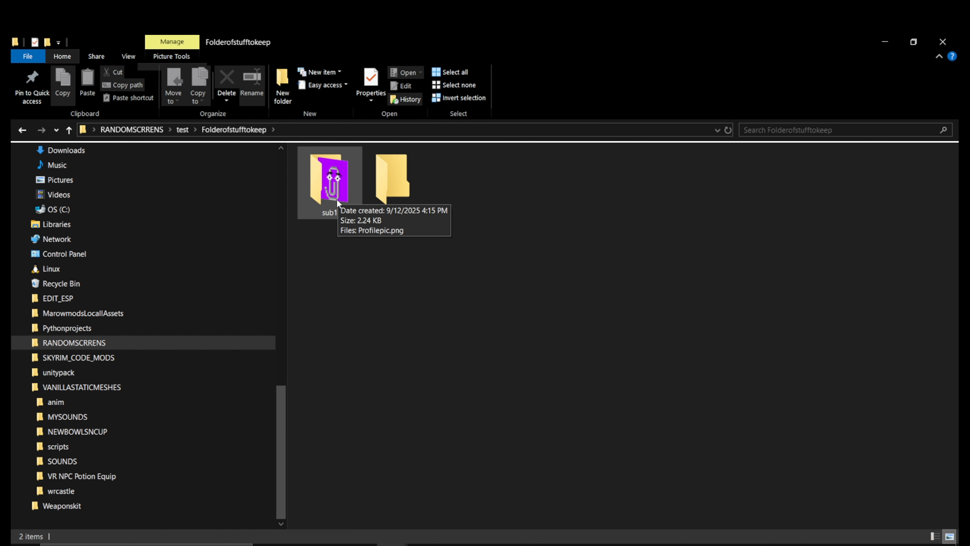
{"action": "double_click", "coordinate": [356, 189]}
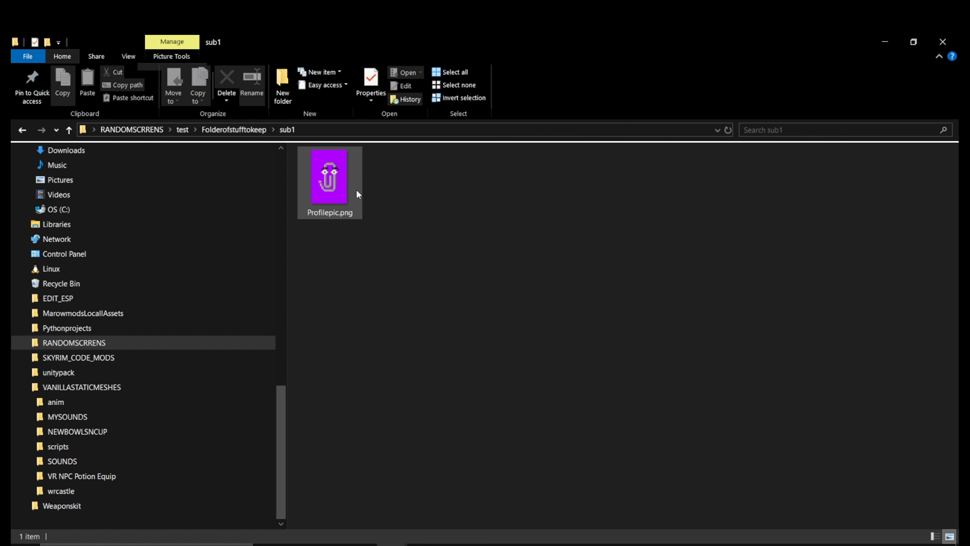
{"action": "left_click", "coordinate": [241, 129]}
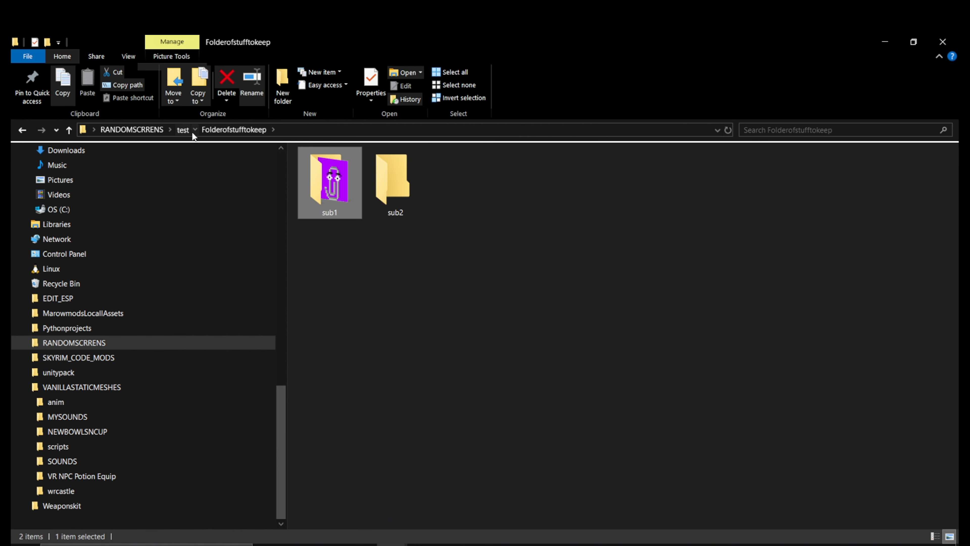
{"action": "left_click", "coordinate": [182, 129]}
{"action": "double_click", "coordinate": [361, 183]}
{"action": "double_click", "coordinate": [354, 172]}
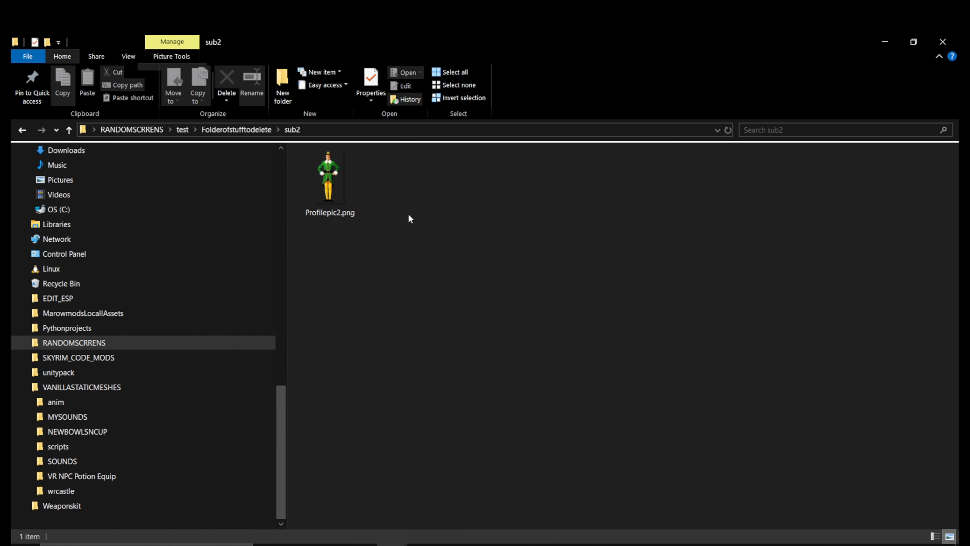
In Vortex's conflict rules, list the 27 .nif files shared by FortKnoxMeshextReplacement and Optimized Vanilla Textures
{"action": "left_click", "coordinate": [637, 545]}
{"action": "left_click", "coordinate": [941, 140]}
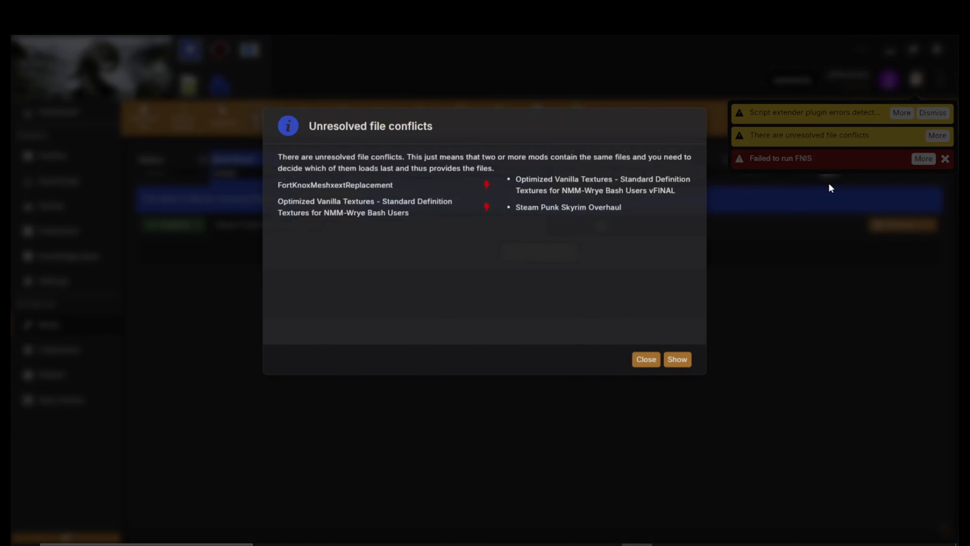
{"action": "left_click", "coordinate": [680, 408]}
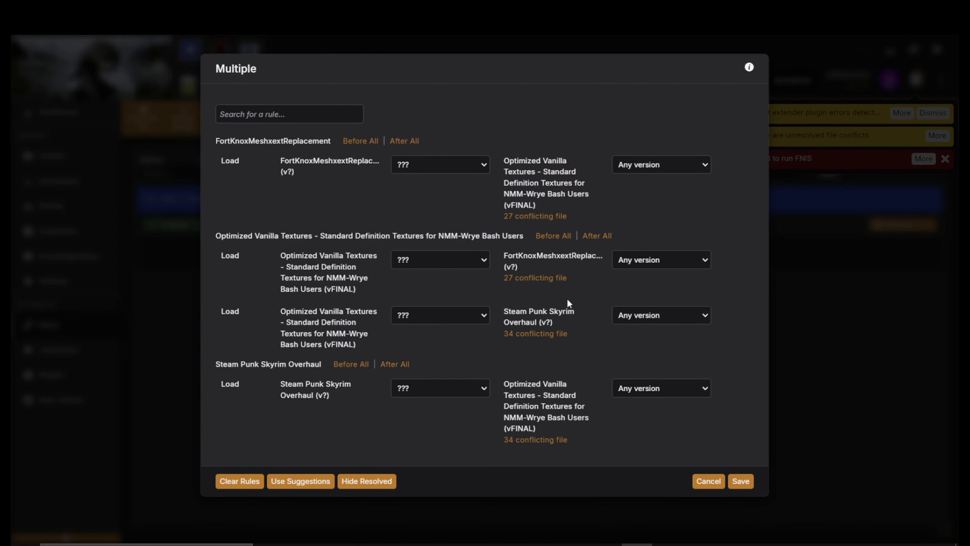
{"action": "left_click", "coordinate": [550, 278]}
{"action": "scroll", "coordinate": [691, 258], "scroll_direction": "up", "scroll_amount": 2}
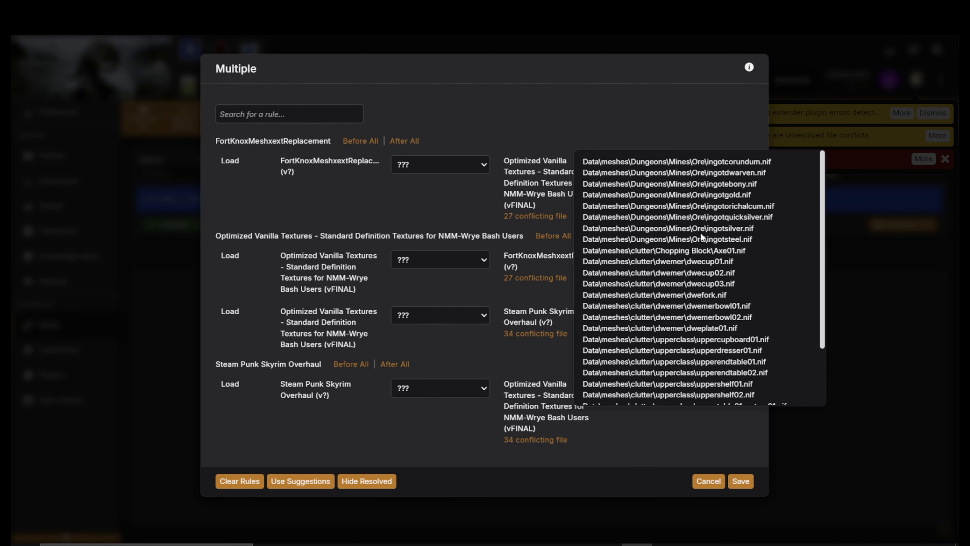
{"action": "scroll", "coordinate": [672, 384], "scroll_direction": "down", "scroll_amount": 2}
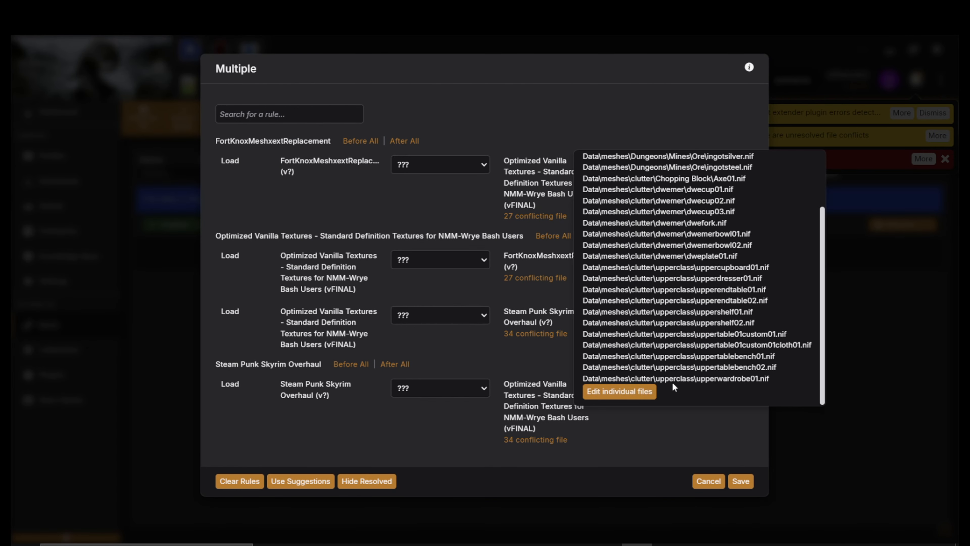